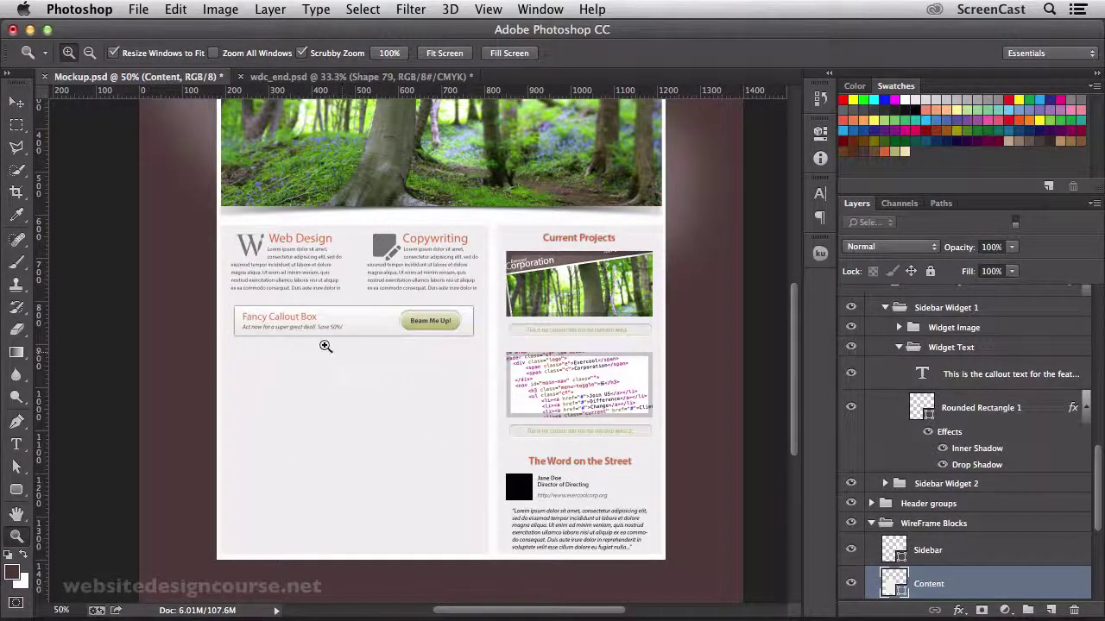
- Collapse the Sidebar Widget 1, Sidebar, WireFrame Blocks and Callout Box layer groups
scroll(986, 507, up, 5)
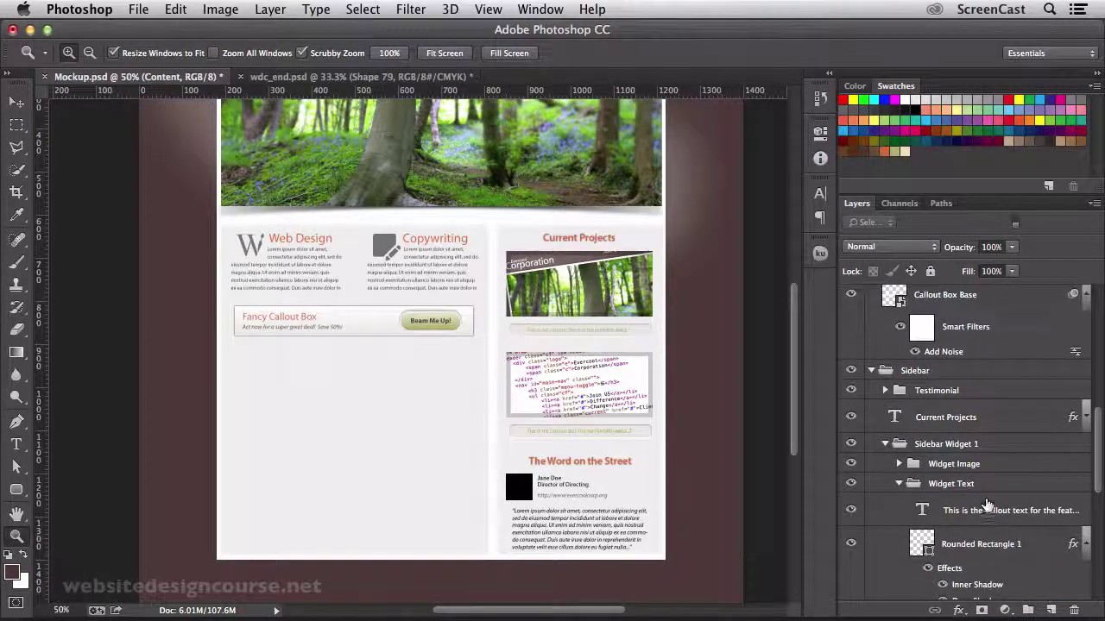
scroll(975, 491, up, 1)
click(885, 463)
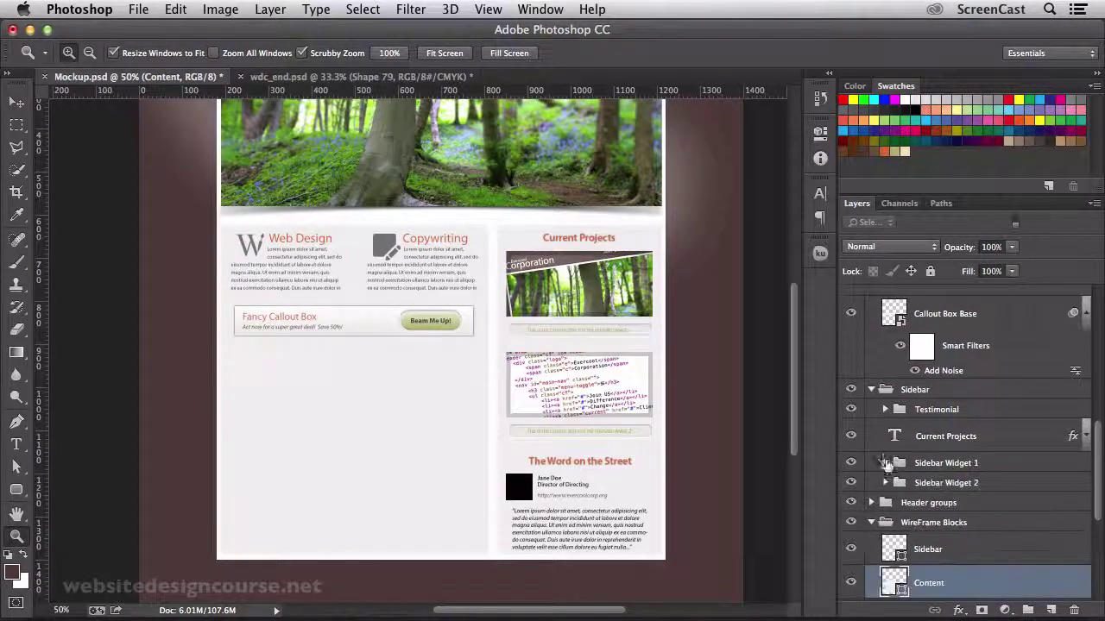
click(871, 390)
click(872, 430)
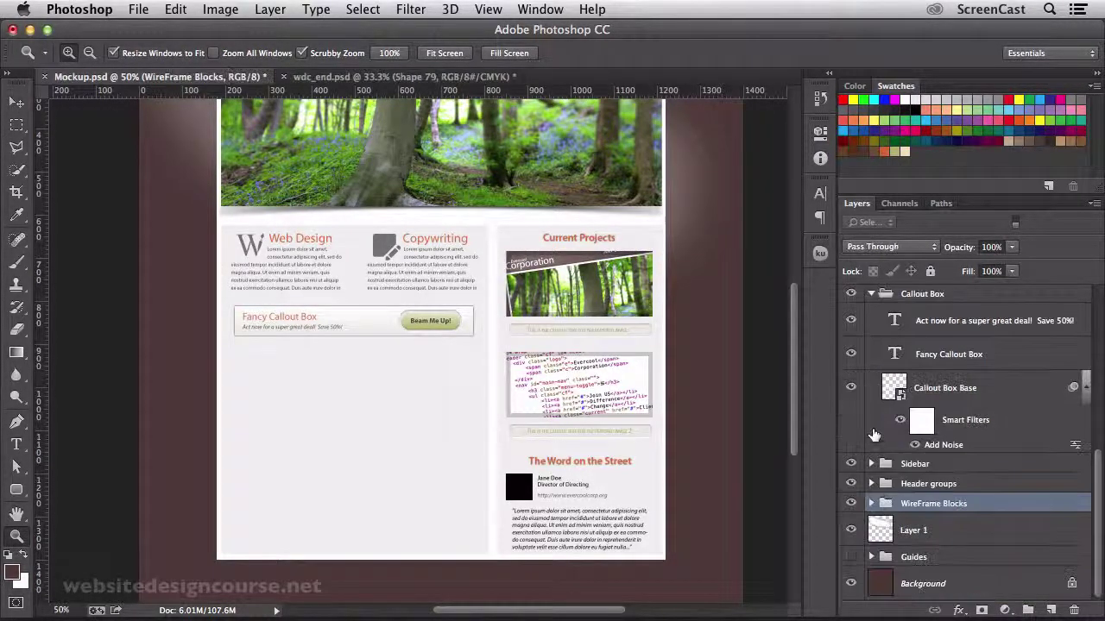
scroll(881, 428, up, 4)
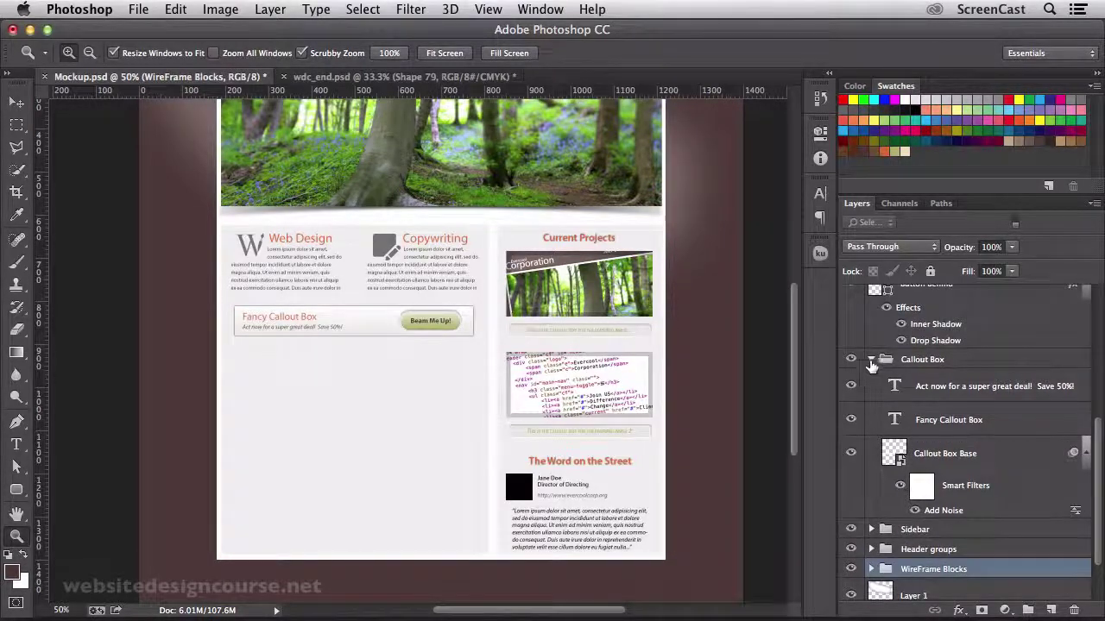
click(870, 360)
- Group the Beam Me Up!, Button Base and Button Behind layers and name the group Callout Button
scroll(918, 461, up, 2)
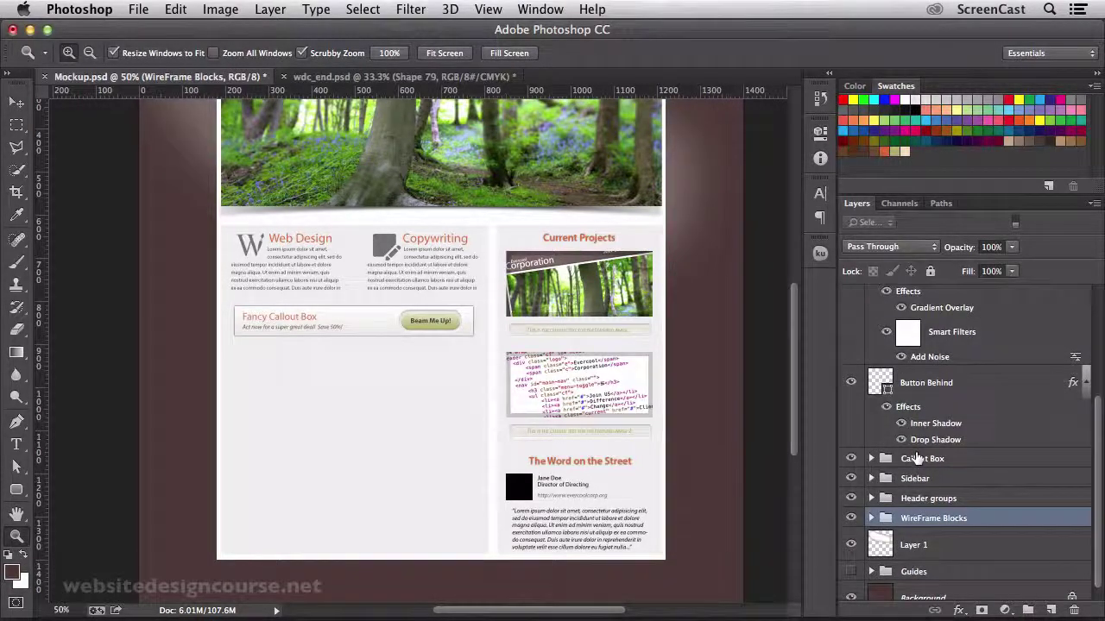
click(921, 477)
scroll(921, 476, up, 7)
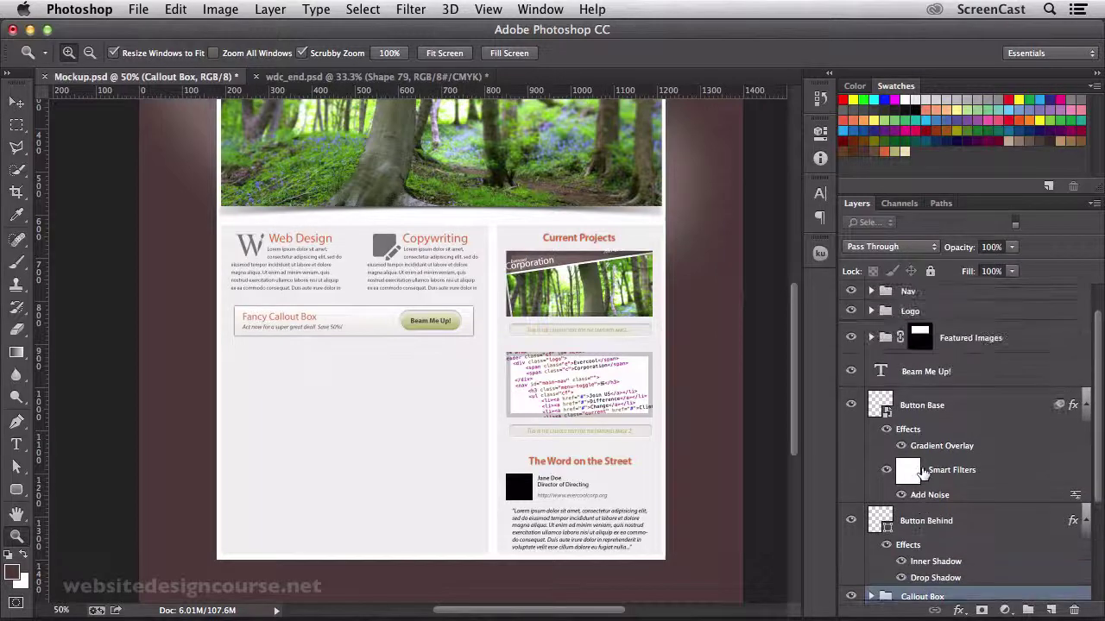
click(943, 373)
scroll(943, 373, down, 2)
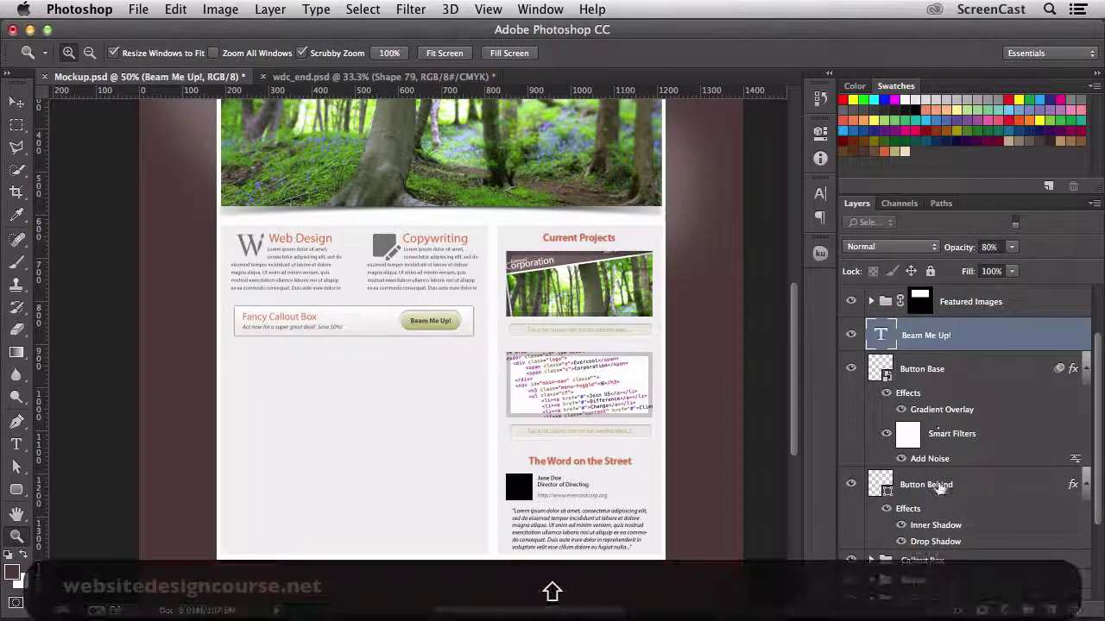
shift+super+click(939, 485)
key(super+g)
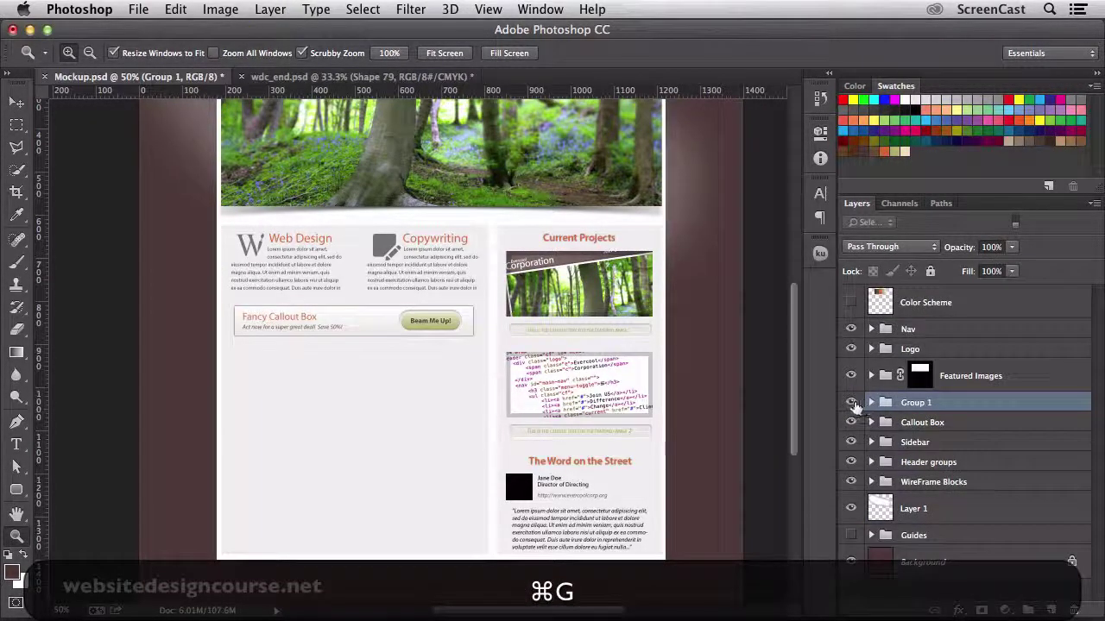
double_click(916, 402)
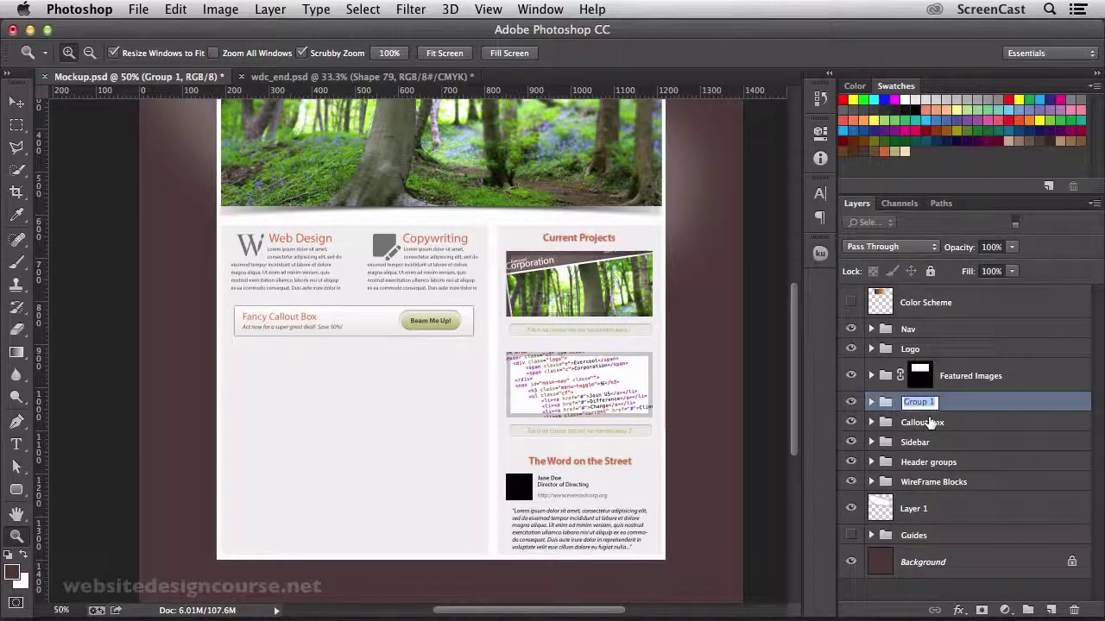
text(Callout Button)
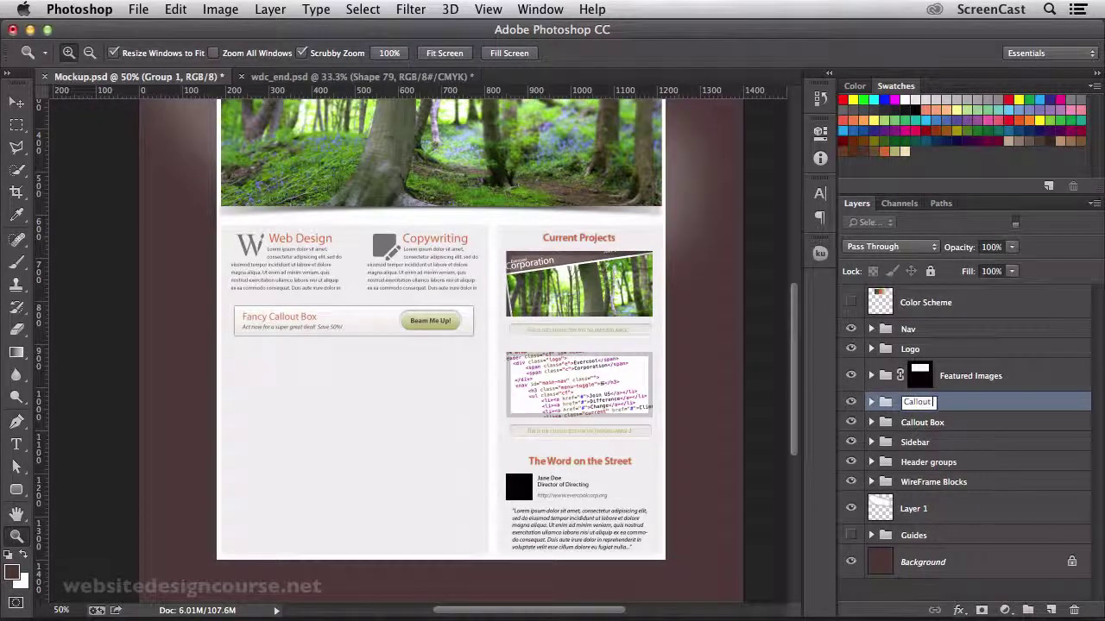
key(Return)
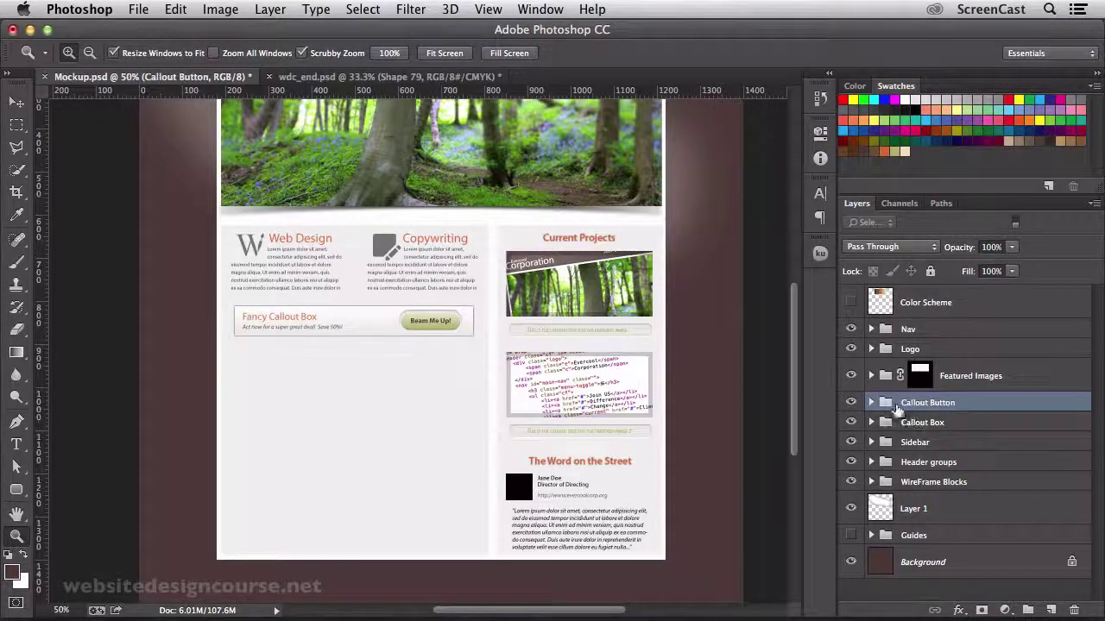
- Move the Callout Button group into the Callout Box group, place it above the callout's text layers, and collapse Callout Box
drag(887, 409, 887, 428)
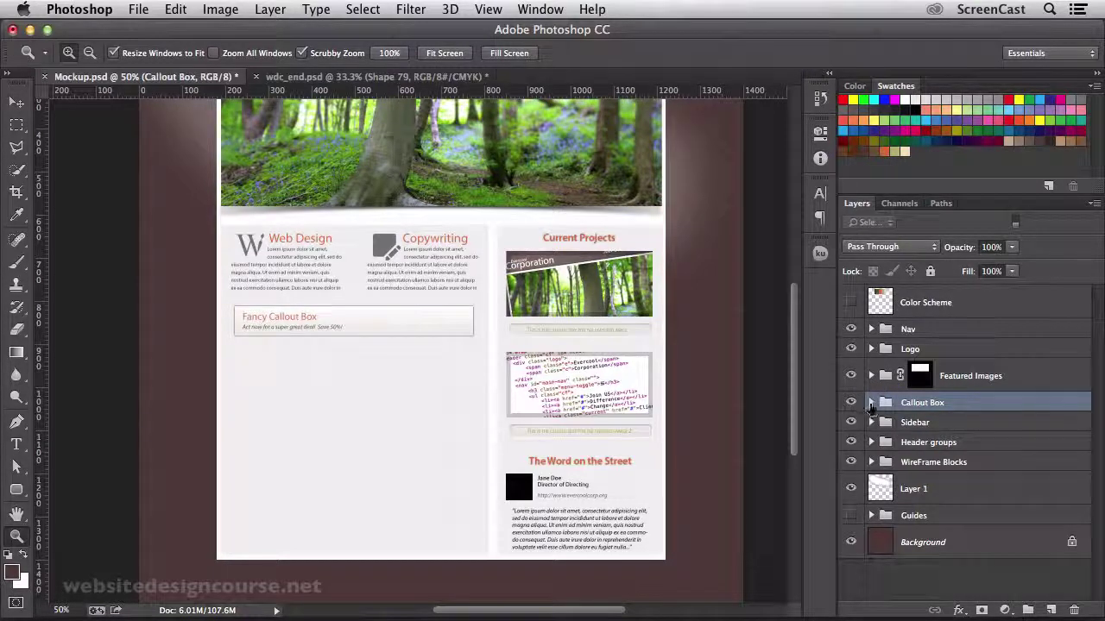
click(871, 403)
scroll(873, 407, down, 1)
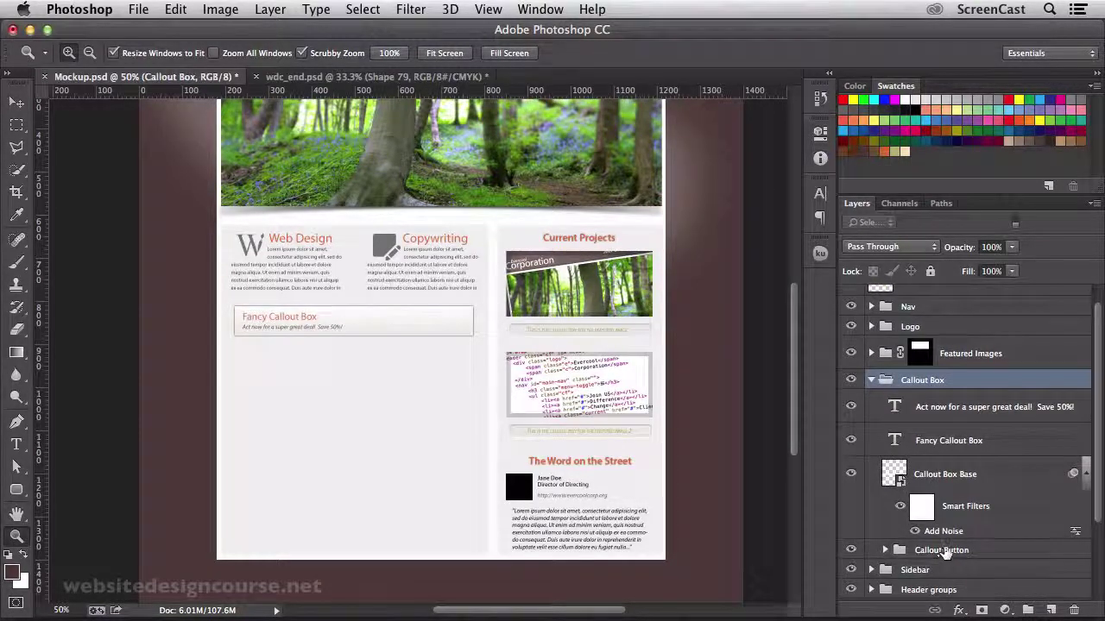
drag(963, 556, 939, 402)
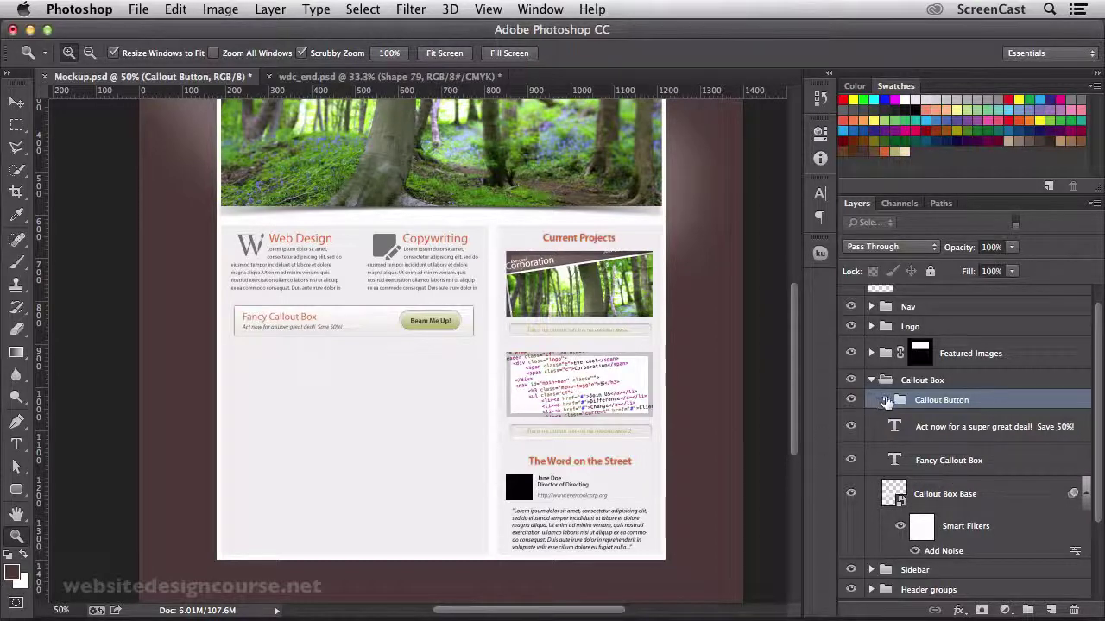
click(871, 380)
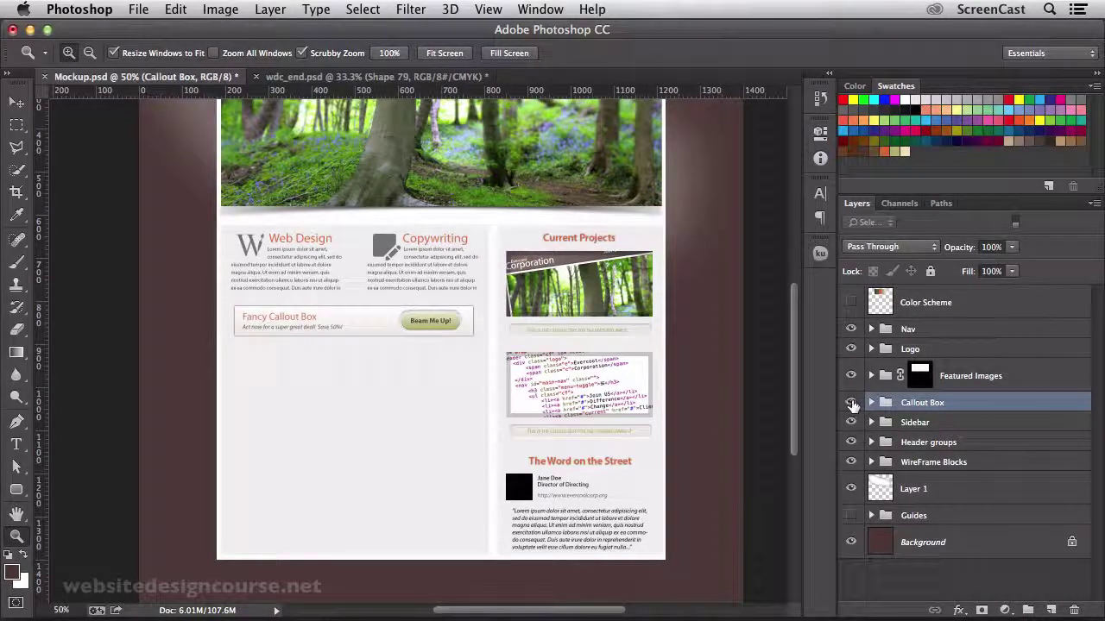
- Toggle the Callout Box group's visibility off and on to check which elements it contains
click(852, 403)
click(852, 403)
click(851, 403)
click(852, 403)
- Draw an empty paragraph text box as wide as the callout box in the blank area below it, undoing the accidental rotation
click(315, 383)
click(315, 384)
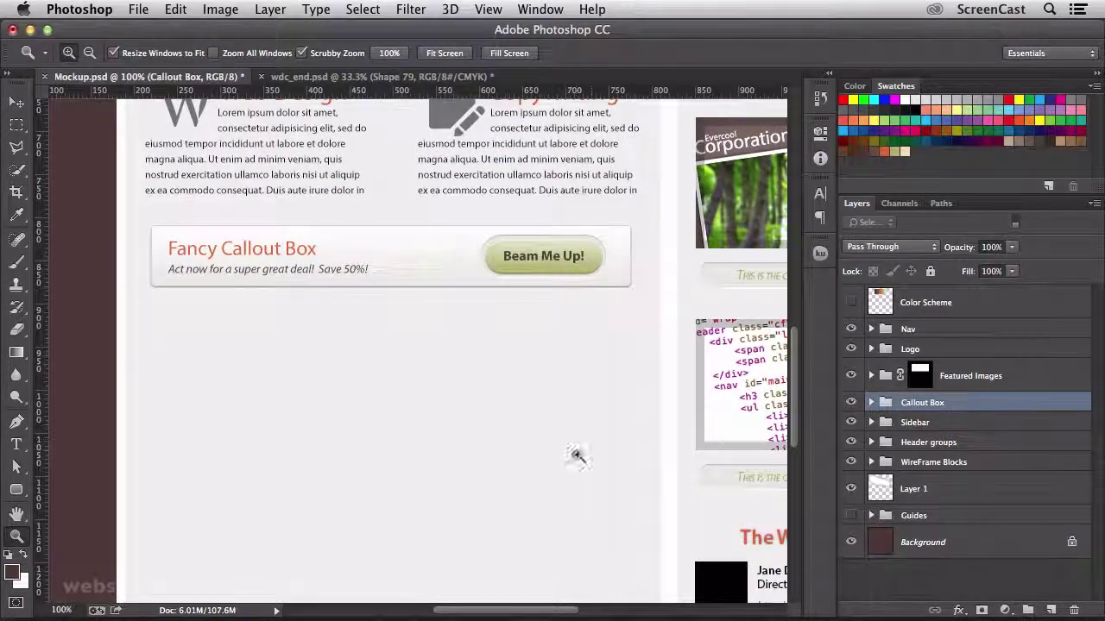
drag(574, 451, 574, 307)
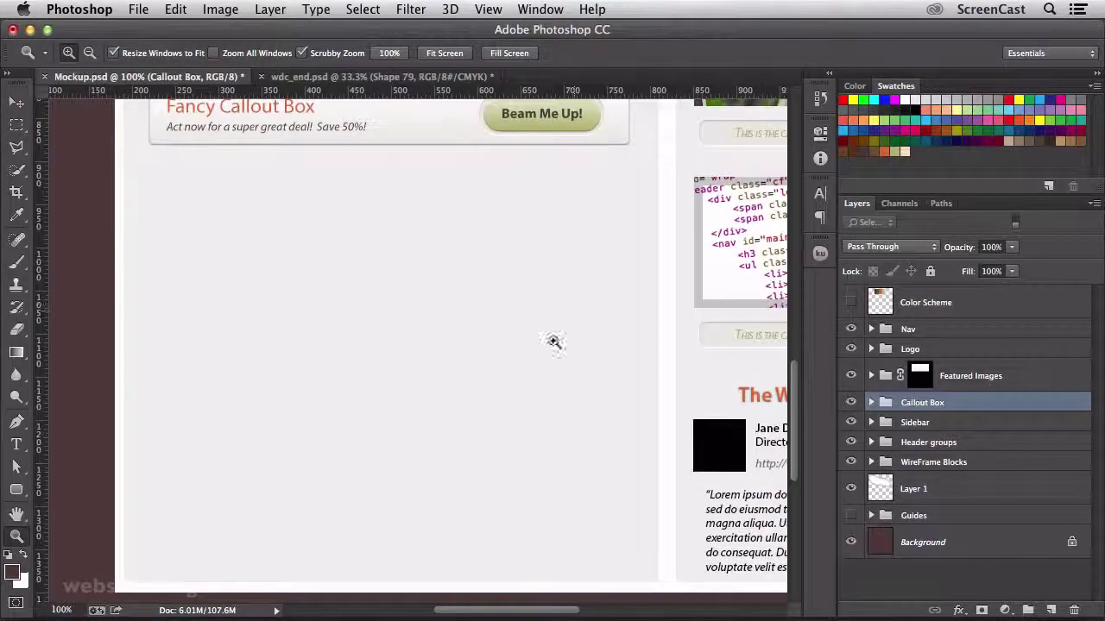
click(16, 443)
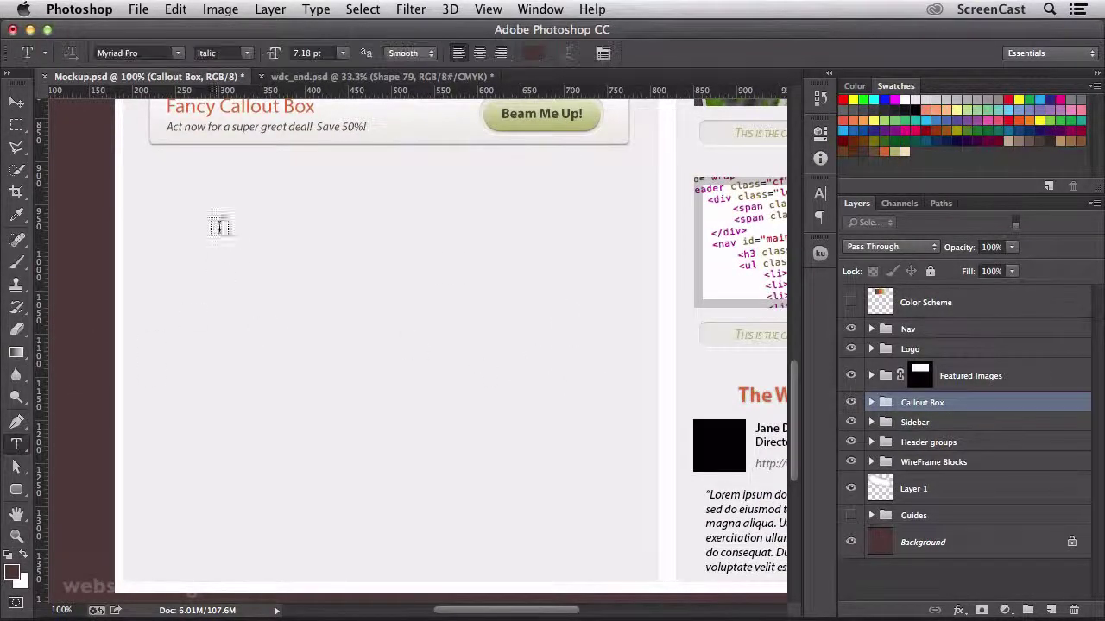
drag(152, 210, 629, 241)
drag(518, 203, 469, 328)
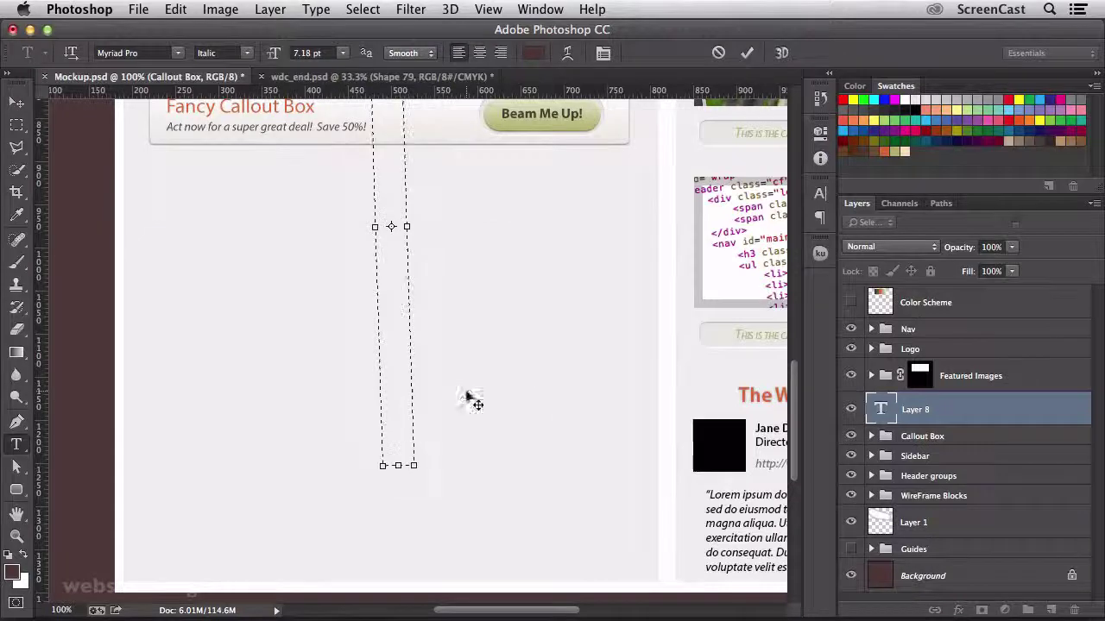
key(super+z)
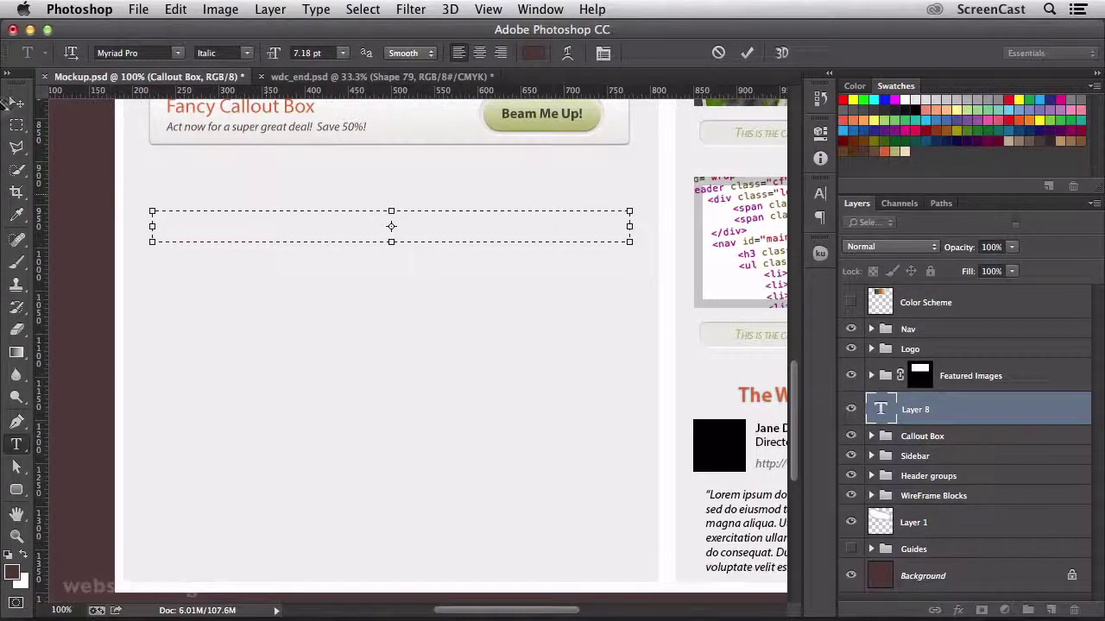
click(16, 102)
- Select part of the Web Design paragraph with the Type tool to pick up its type settings
drag(288, 187, 291, 385)
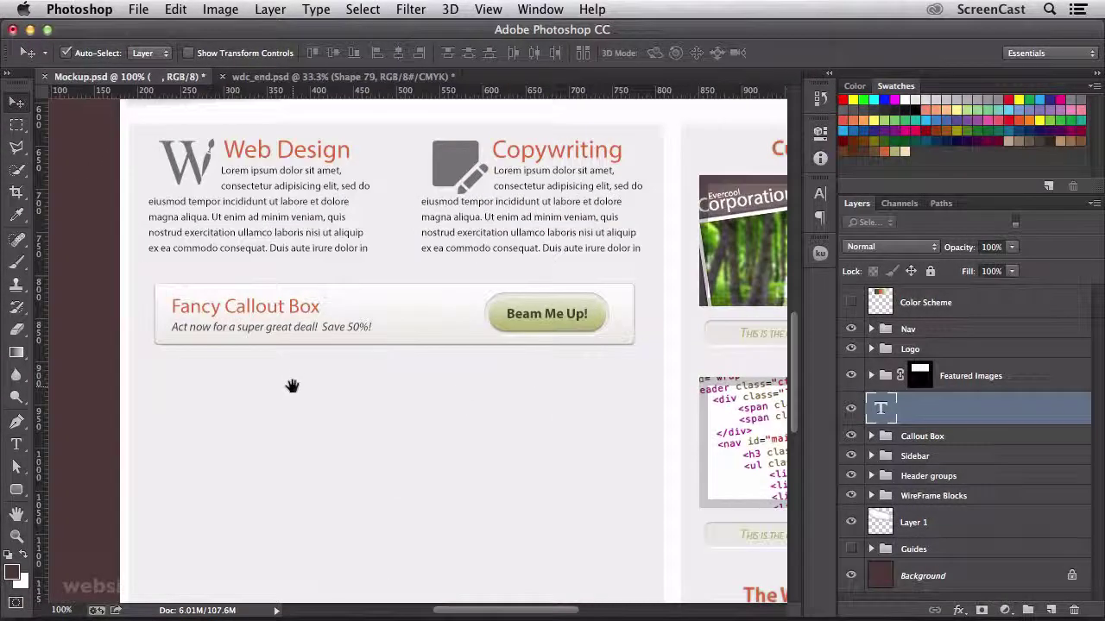
click(17, 443)
click(150, 221)
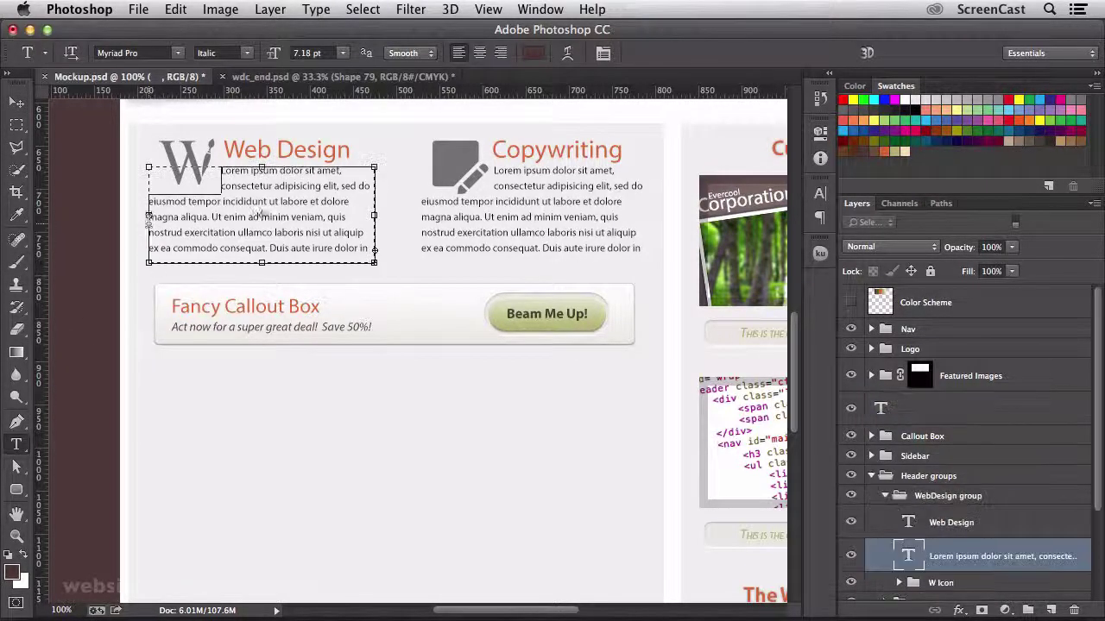
drag(149, 217, 295, 233)
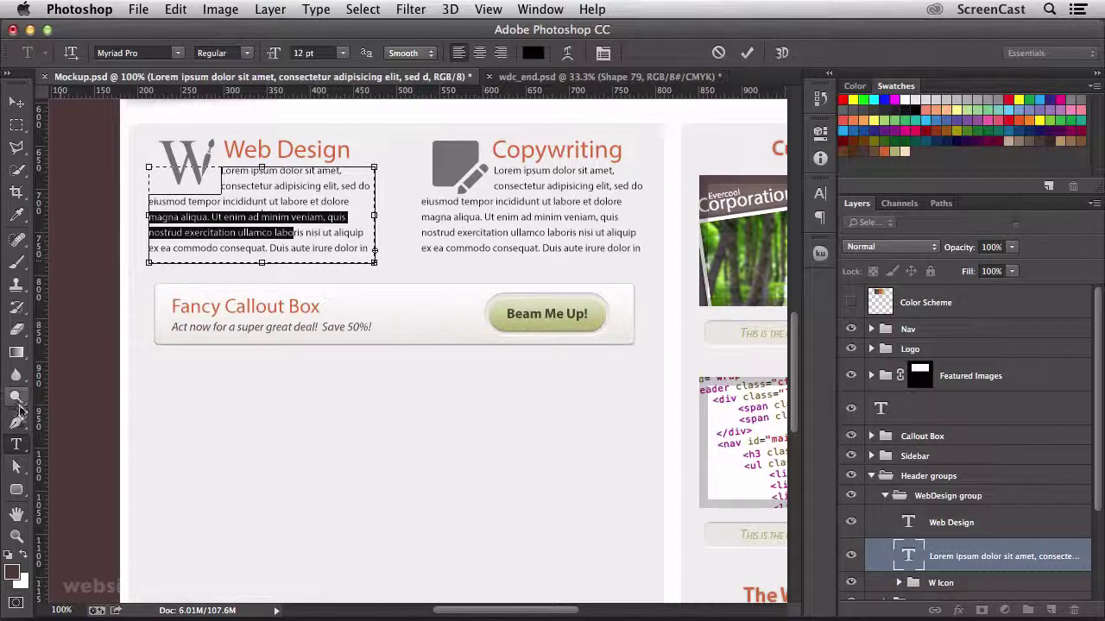
click(17, 444)
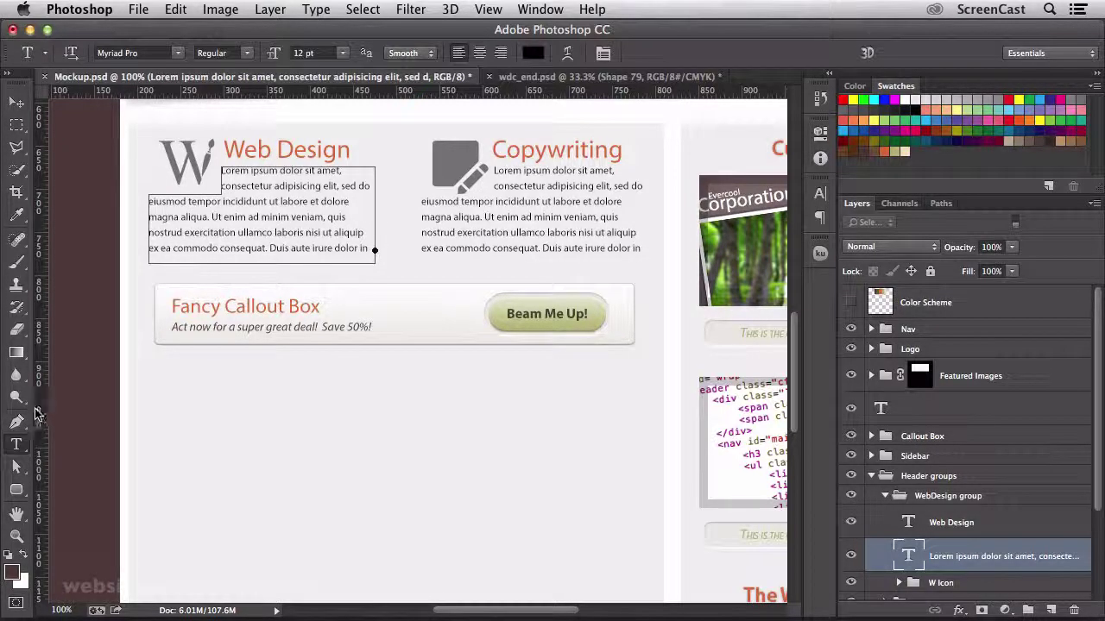
- Draw a text box spanning the Web Design and Copywriting columns, nudge it down, and fill it with Lorem Ipsum placeholder text
drag(148, 136, 642, 189)
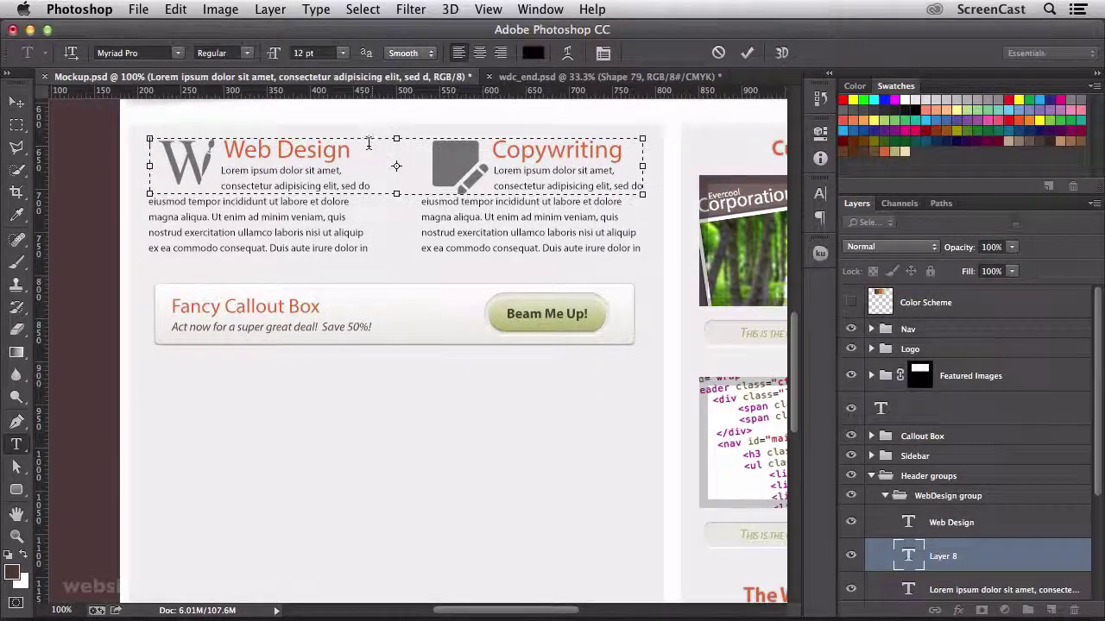
click(15, 103)
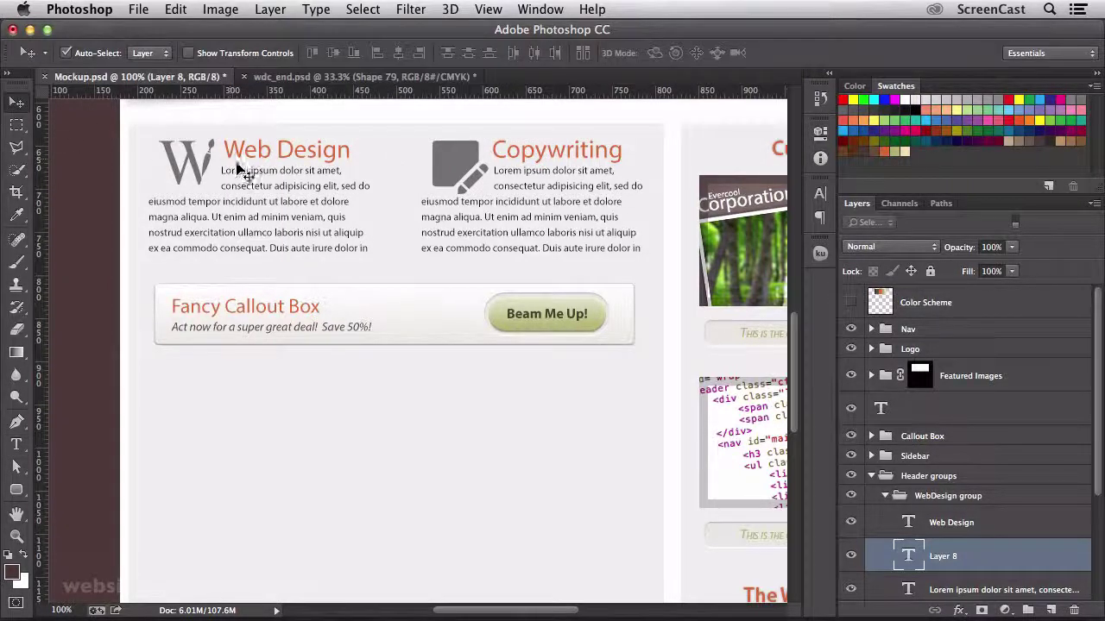
key(shift+Down)
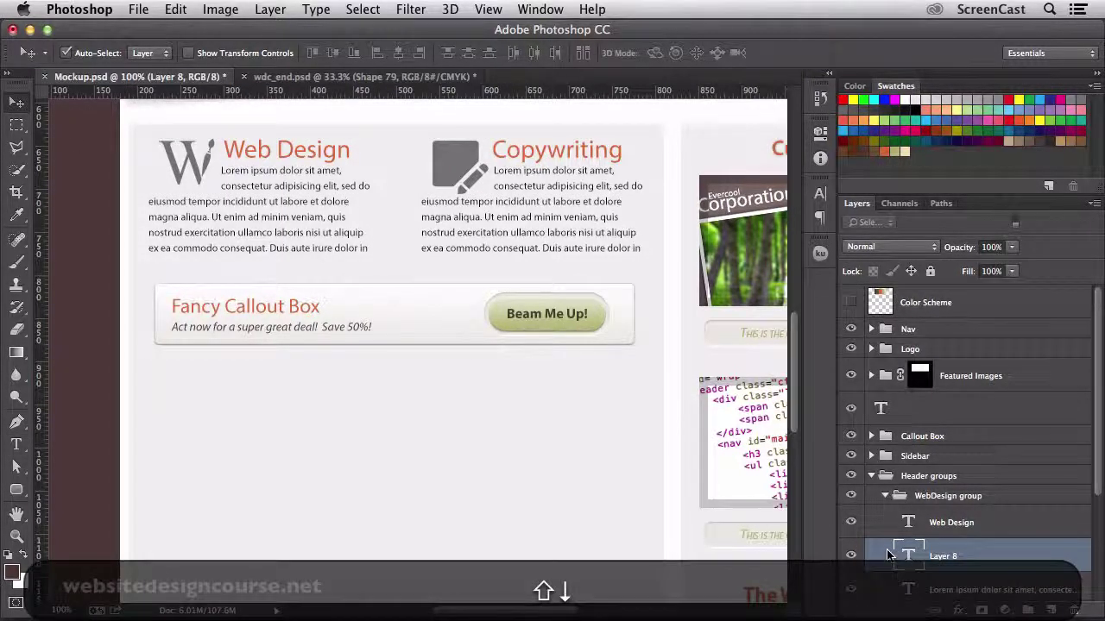
double_click(911, 555)
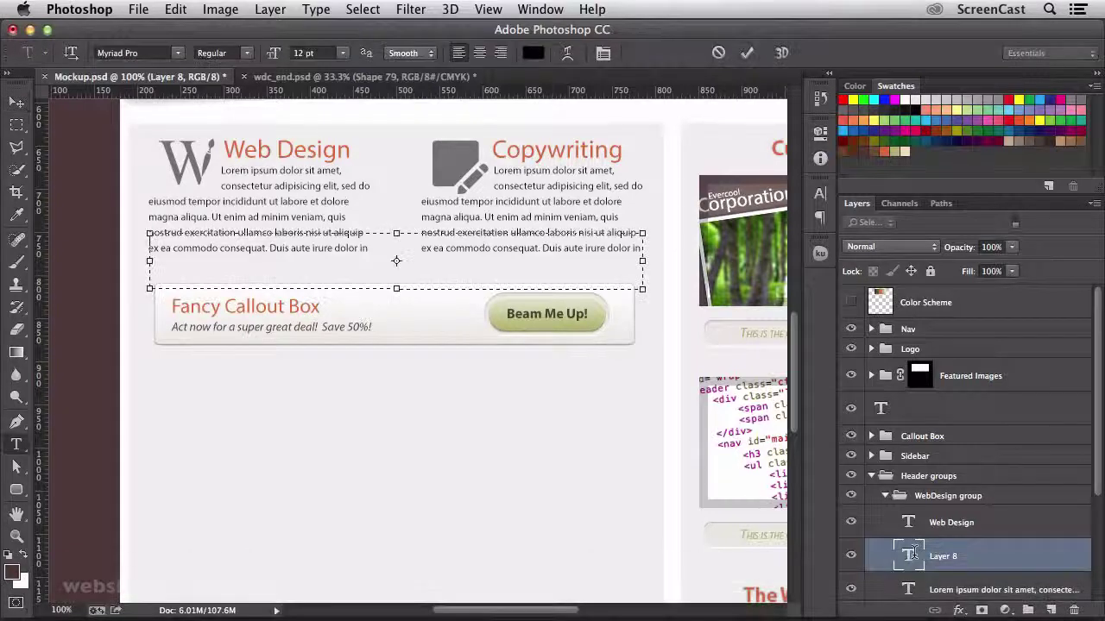
click(316, 10)
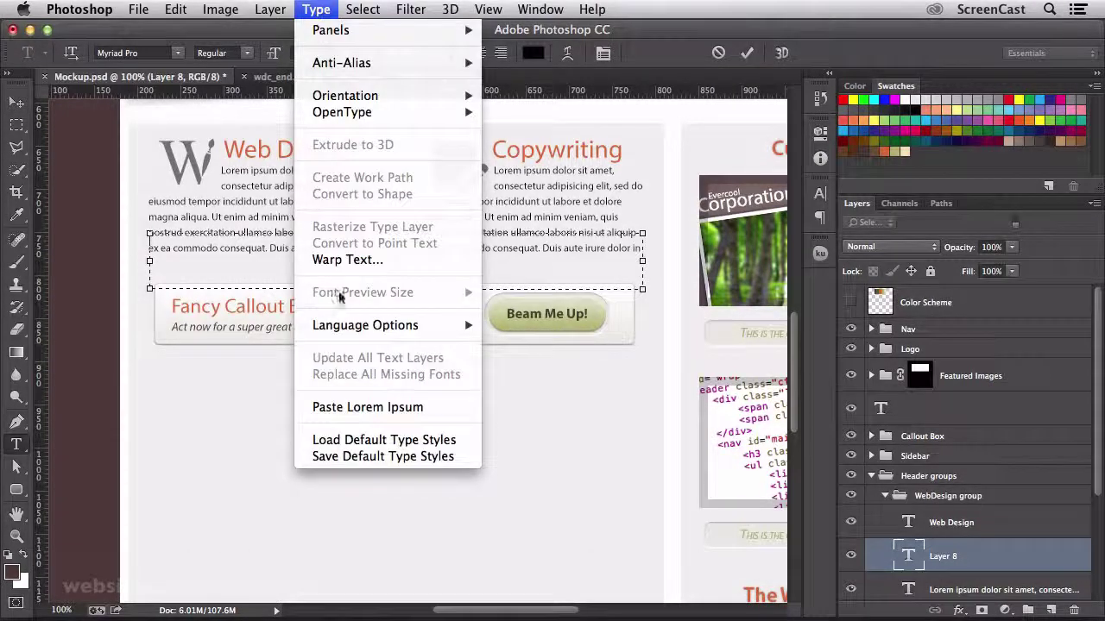
click(360, 407)
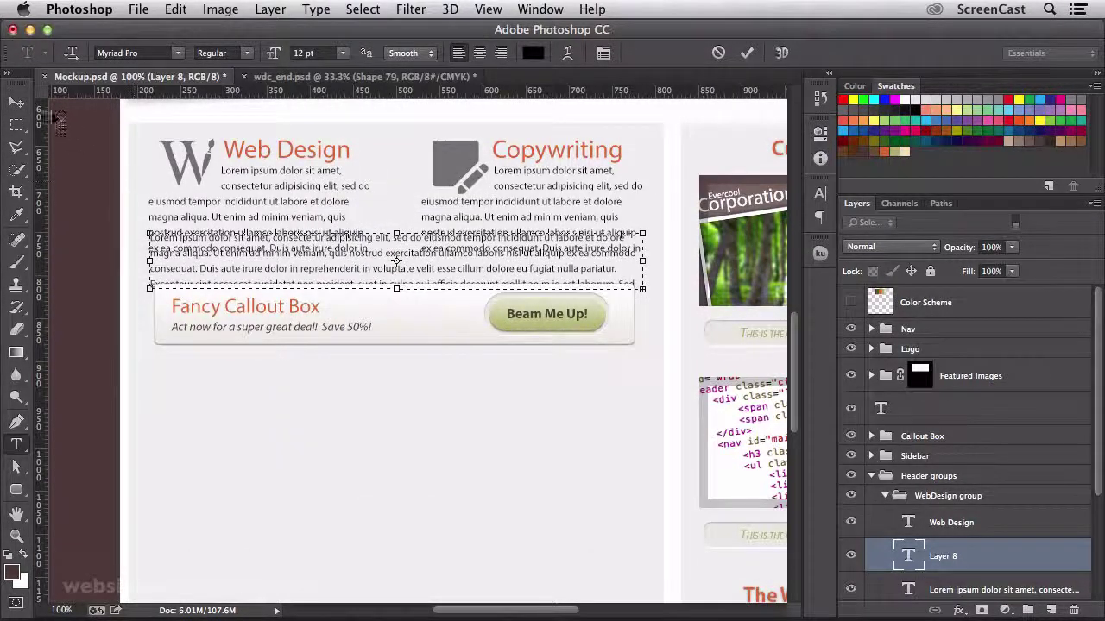
- Move the new placeholder paragraph straight down into the empty content area just below the callout box
click(16, 102)
key(shift+Down)
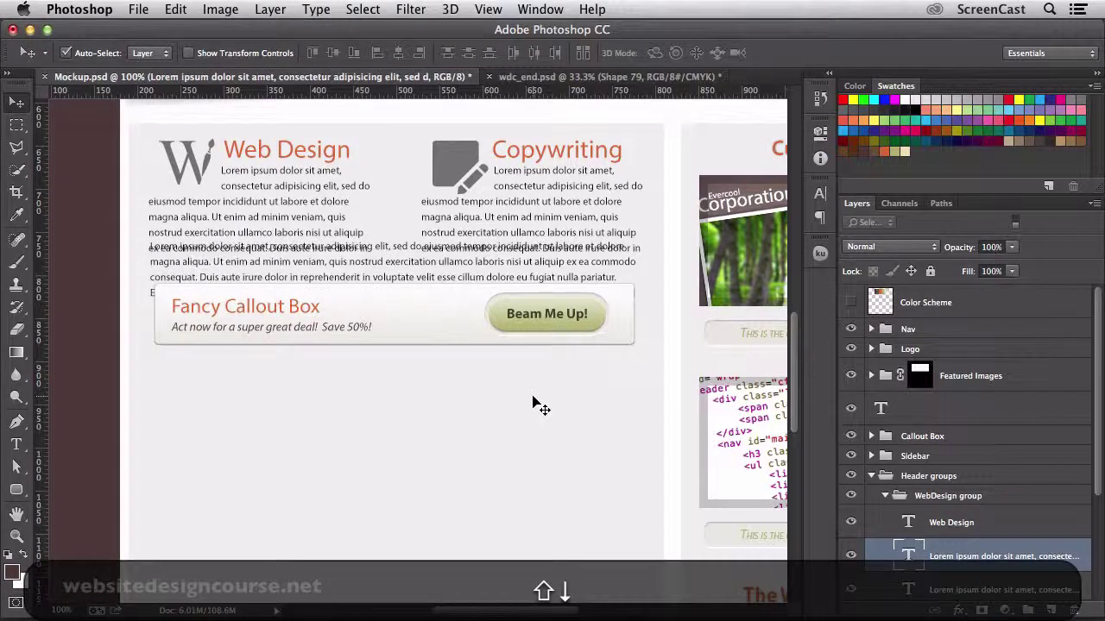
key(shift+Down)
key(shift+Down)
key(shift+Down)
key(shift+Down)
key(shift+Down)
key(shift+Down)
key(shift+Down)
key(shift+Down)
key(shift+Down)
key(shift+Down)
key(shift+Down)
key(shift+Down)
key(shift+Down)
key(shift+Down)
key(shift+Down)
key(shift+Down)
key(shift+Down)
key(shift+Down)
key(shift+Down)
key(shift+Up)
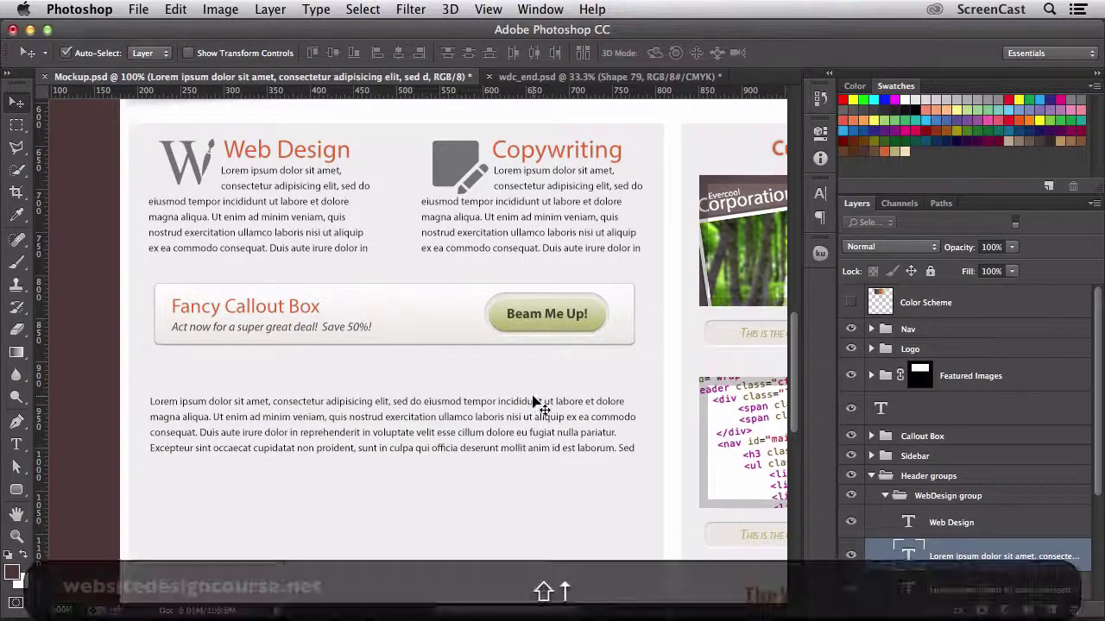
key(shift+Up)
key(shift+Up)
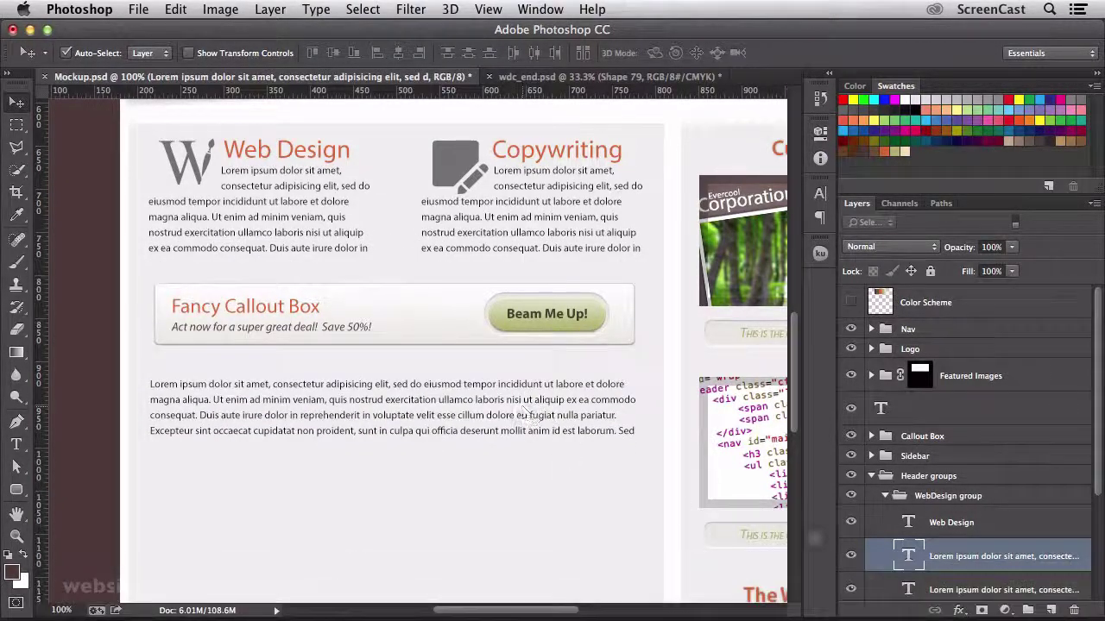
- Restyle the placeholder paragraph below the callout box as 18 pt Semibold text
double_click(908, 555)
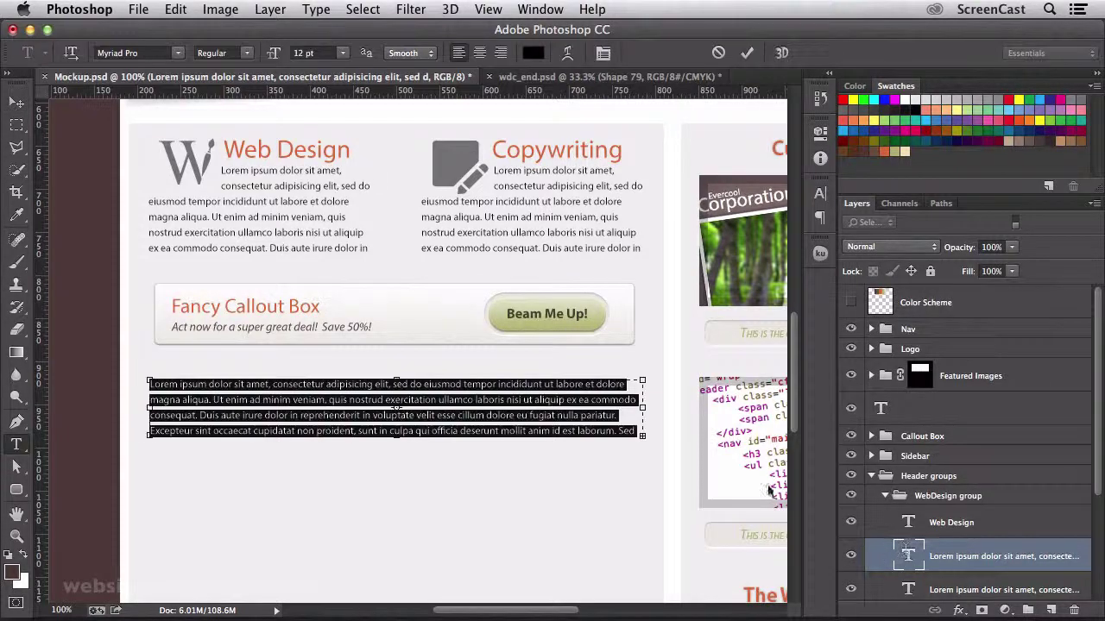
click(343, 53)
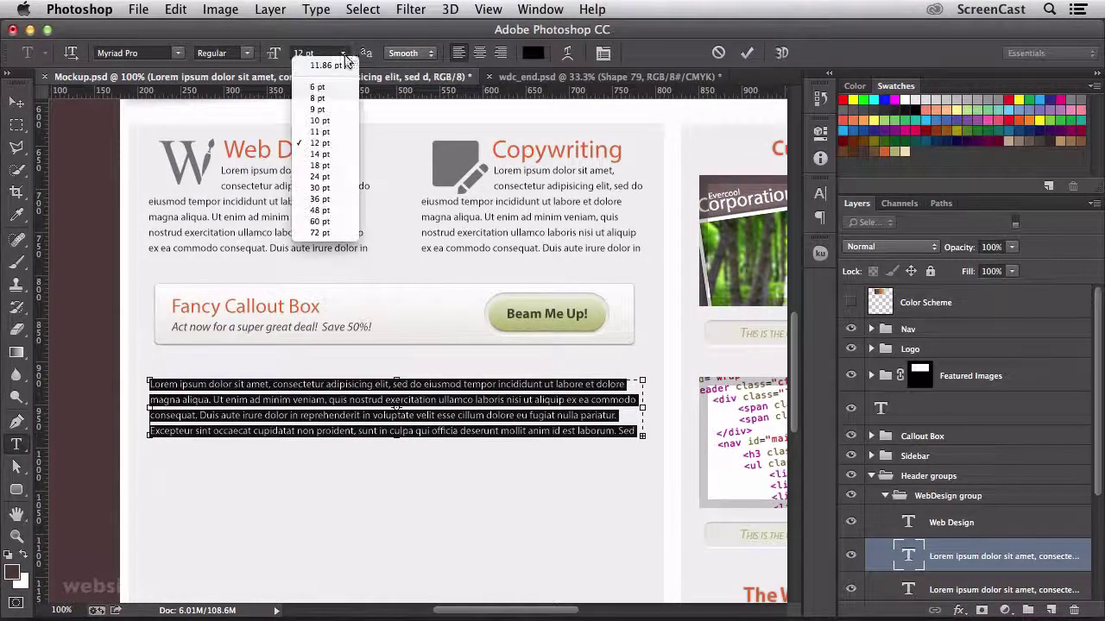
click(327, 176)
click(343, 53)
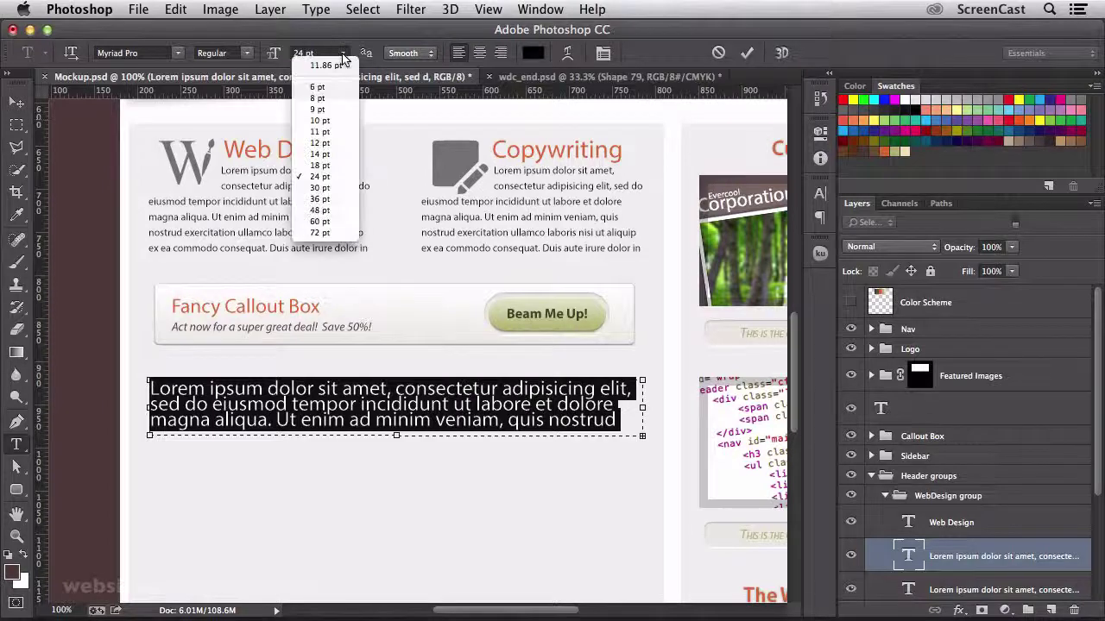
click(322, 166)
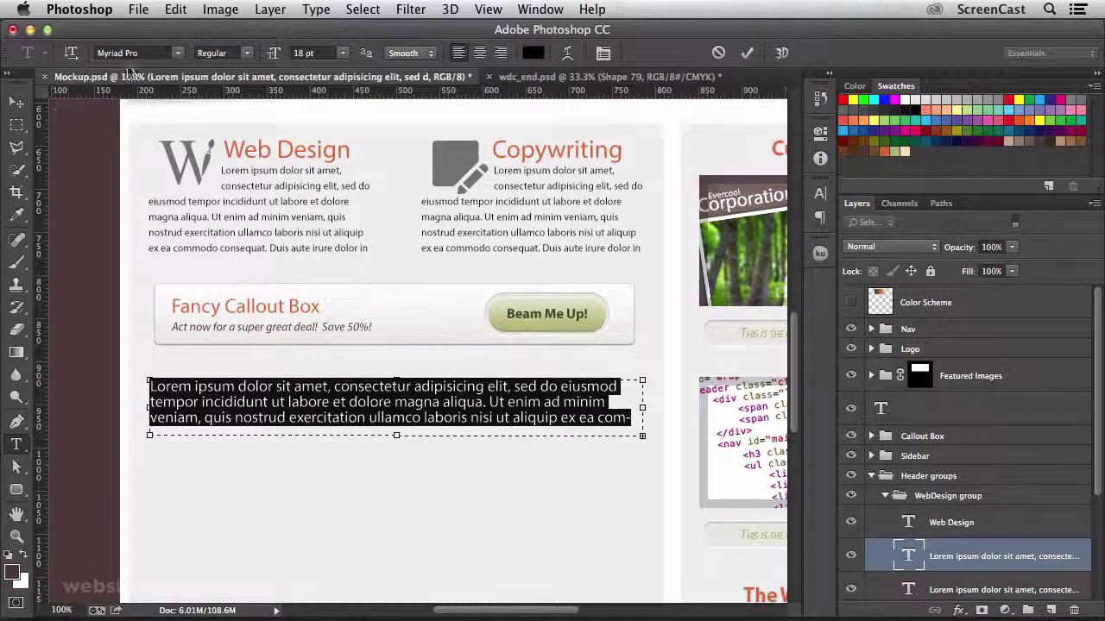
click(246, 53)
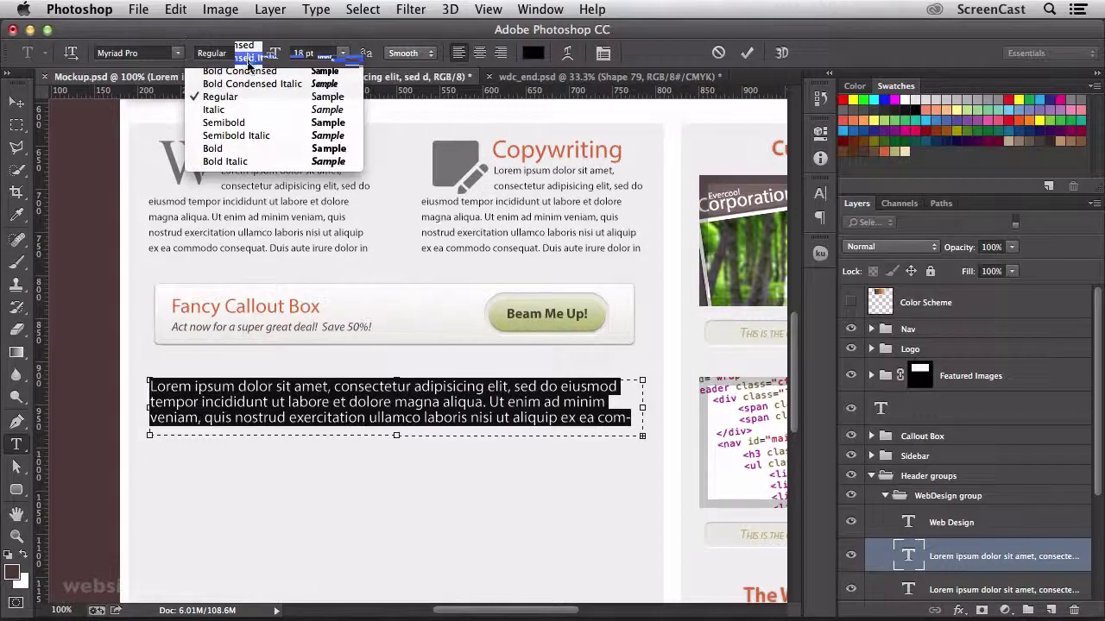
click(241, 126)
click(18, 105)
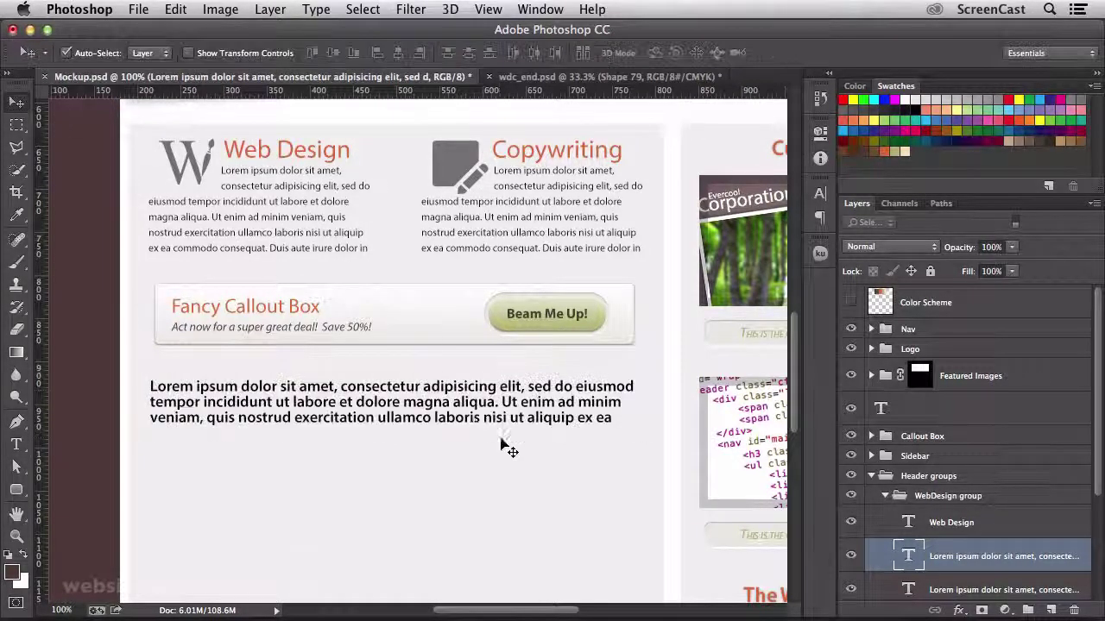
- Duplicate the bold placeholder paragraph straight down into the blank space just beneath it
scroll(476, 424, down, 5)
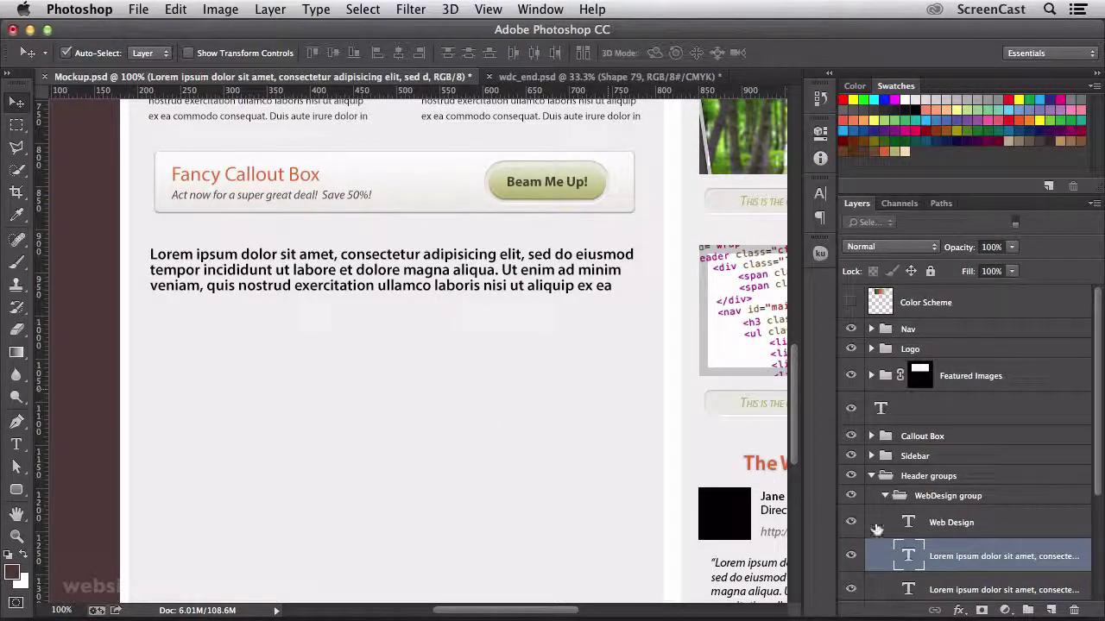
key(alt)
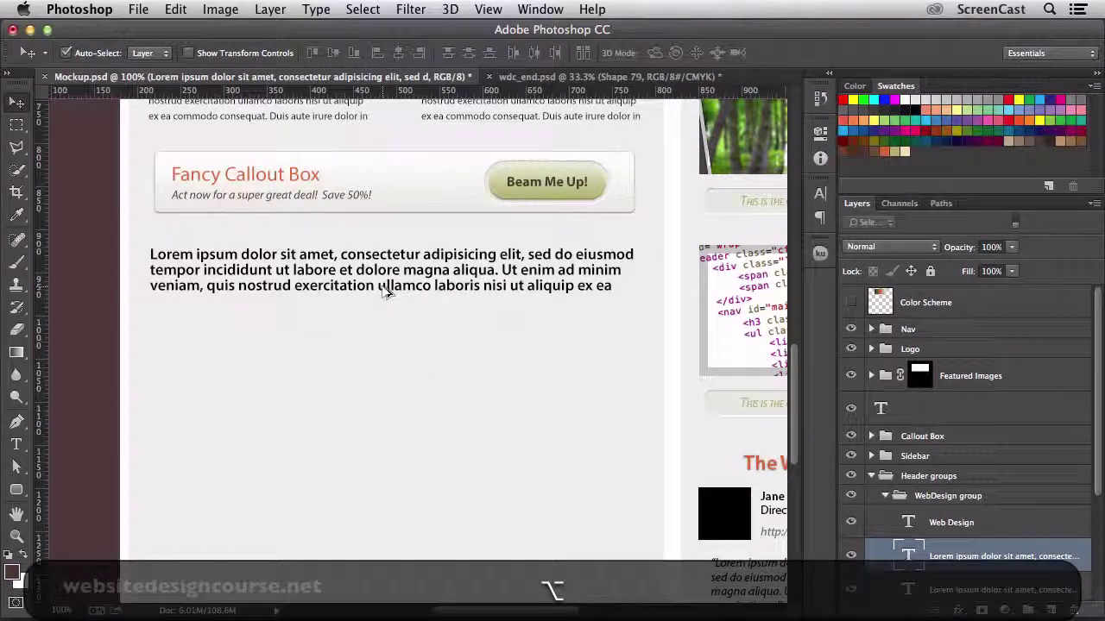
drag(386, 292, 385, 366)
key(shift)
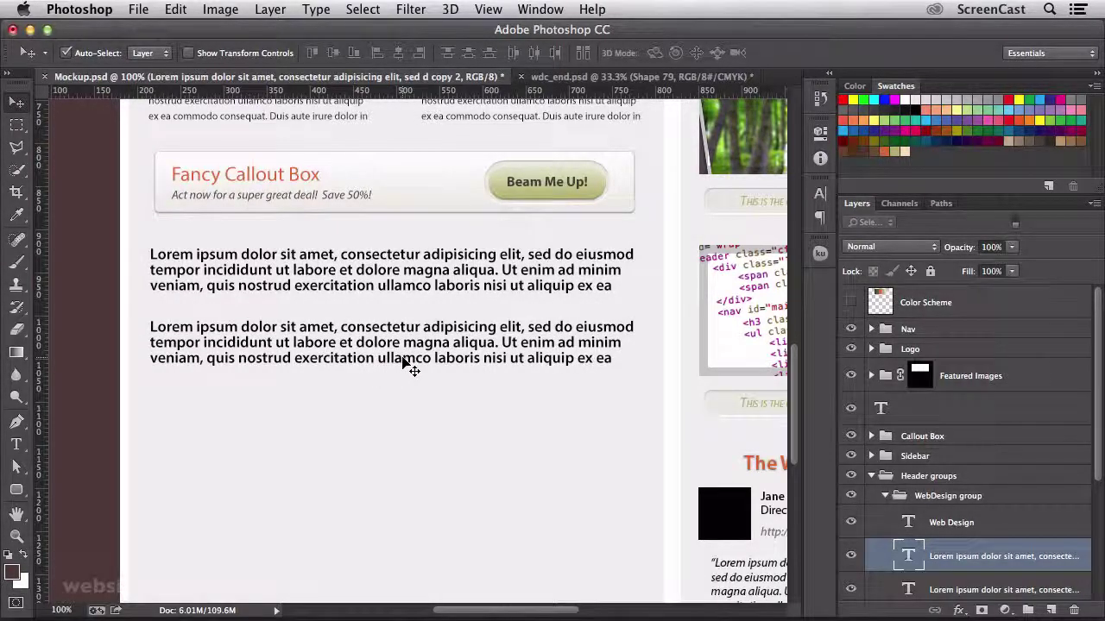
- Set the duplicated lower paragraph to Regular style at 12 pt
double_click(908, 556)
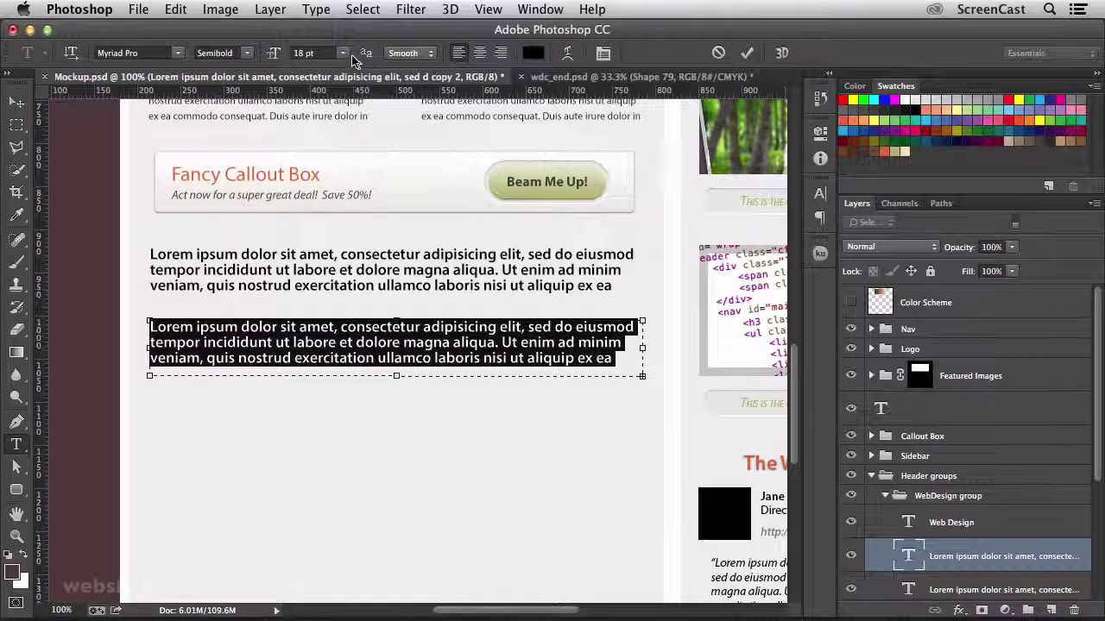
click(247, 55)
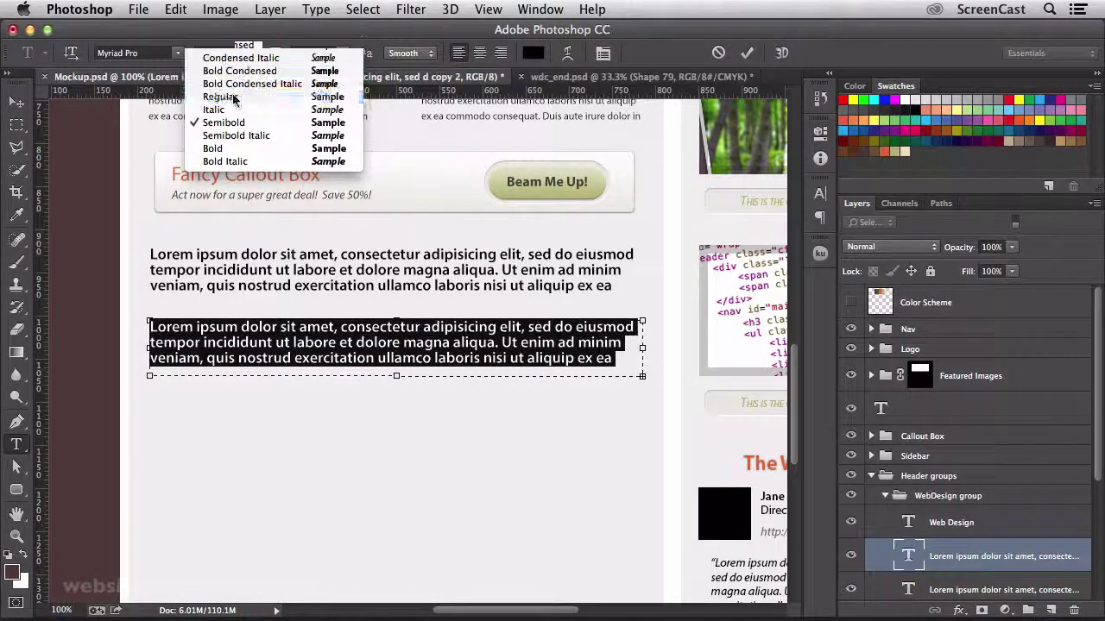
click(220, 97)
click(342, 53)
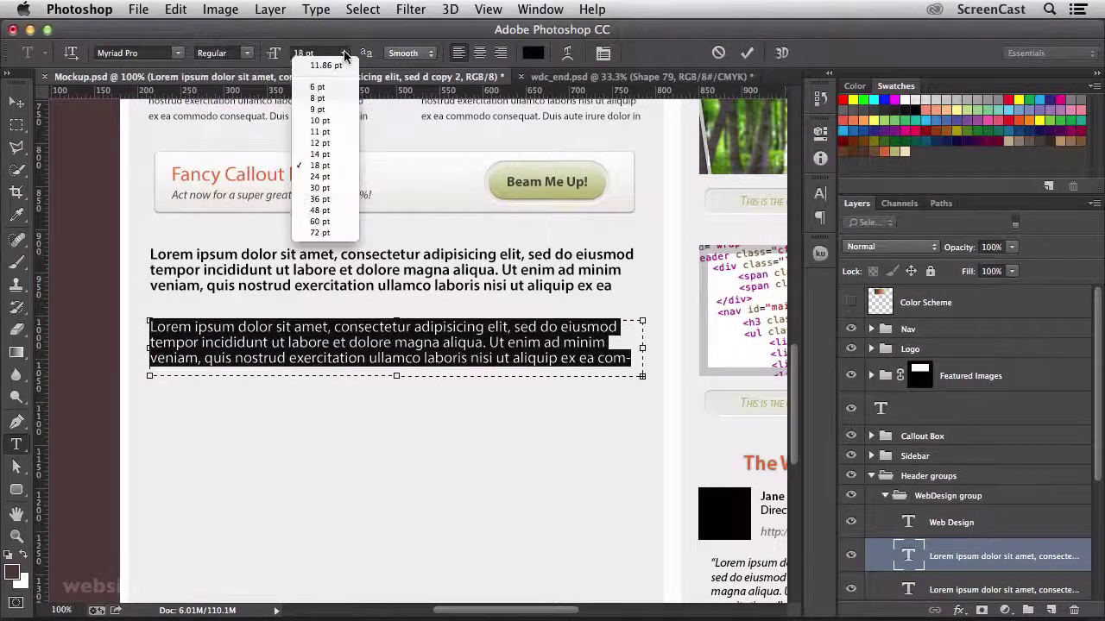
click(335, 144)
click(16, 103)
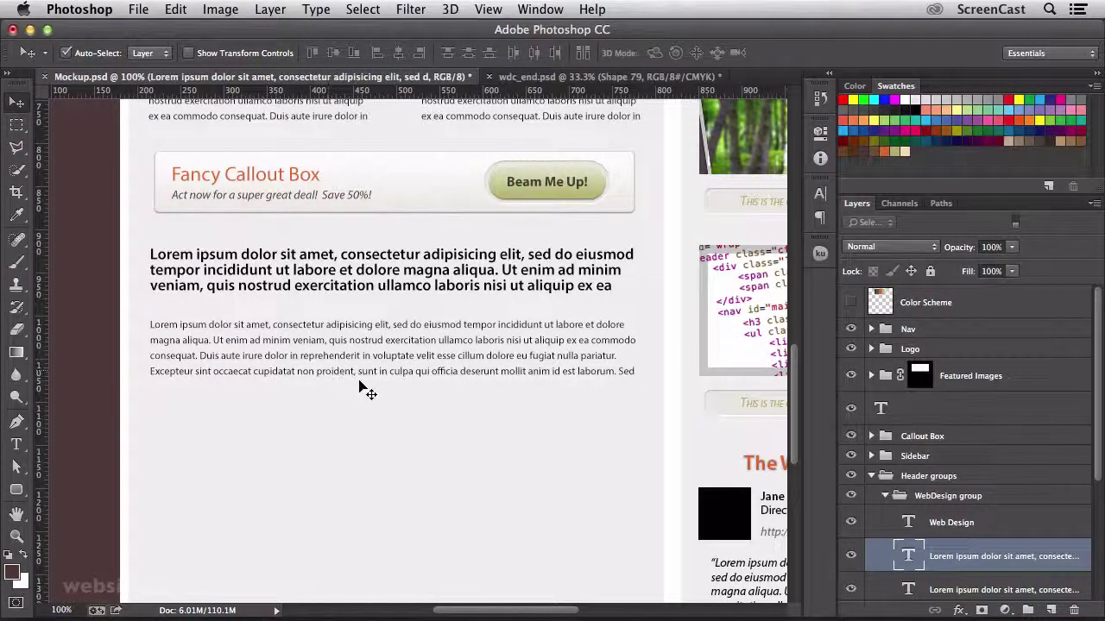
key(super+t)
drag(393, 373, 394, 399)
key(super+z)
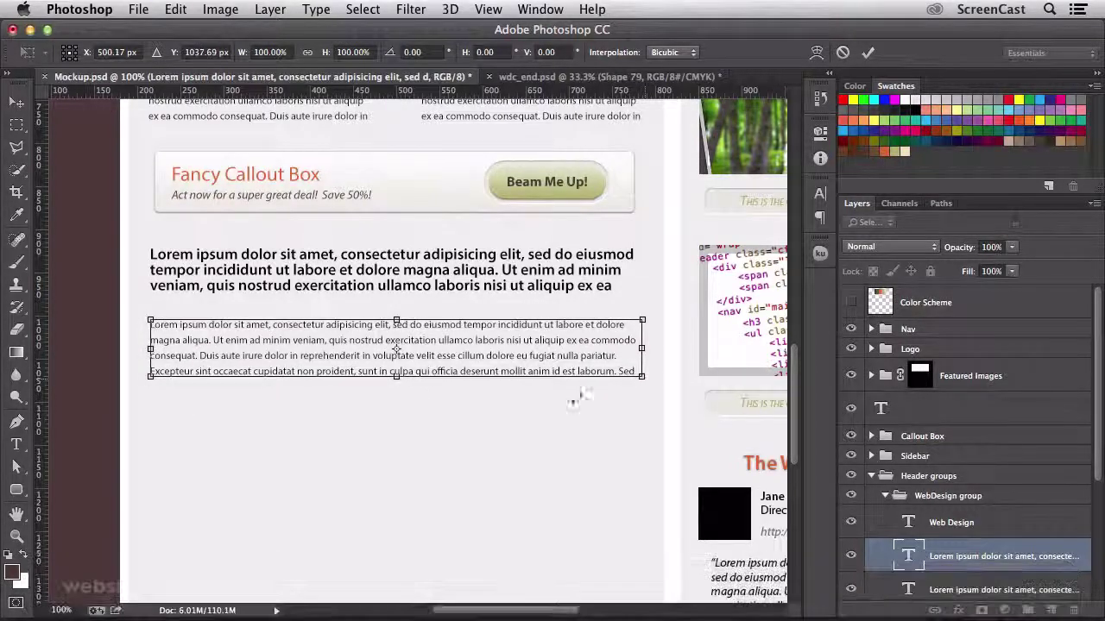
click(867, 54)
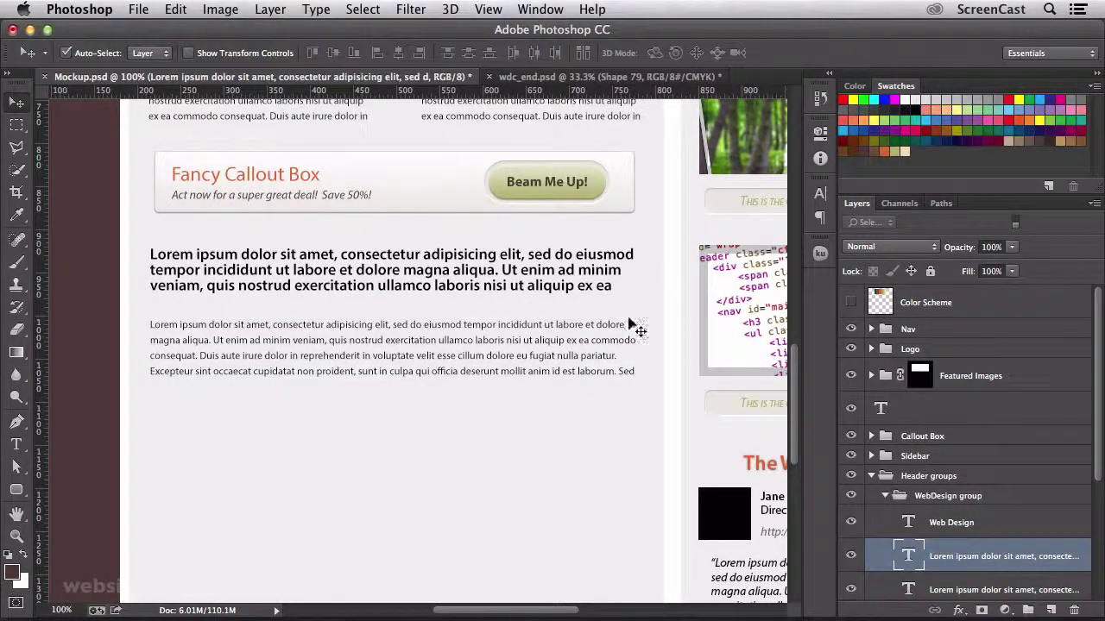
key(super+t)
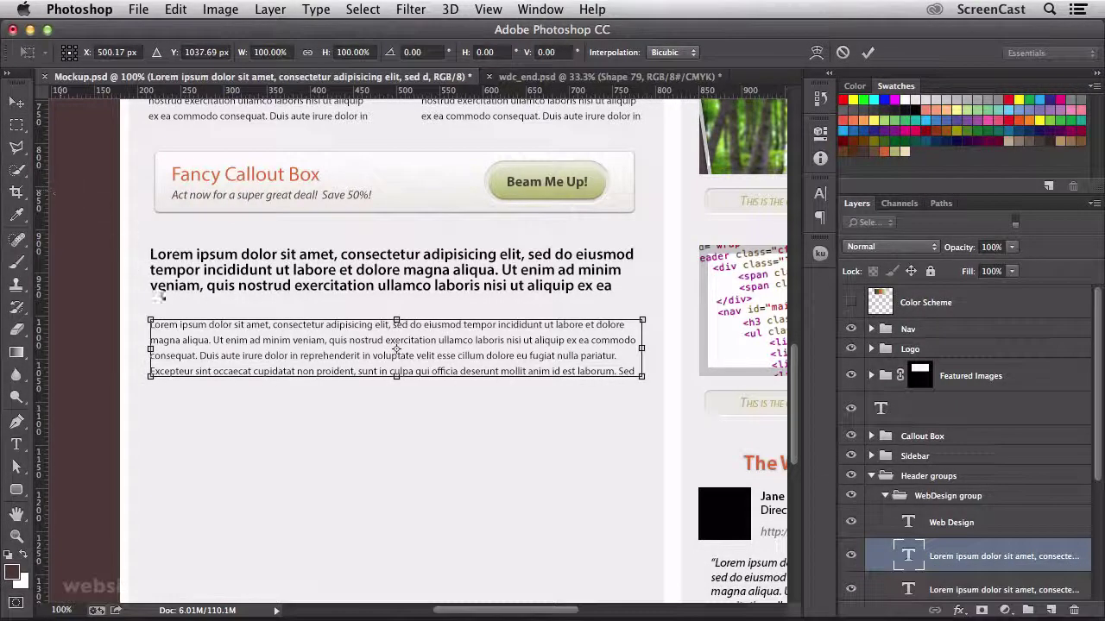
click(22, 104)
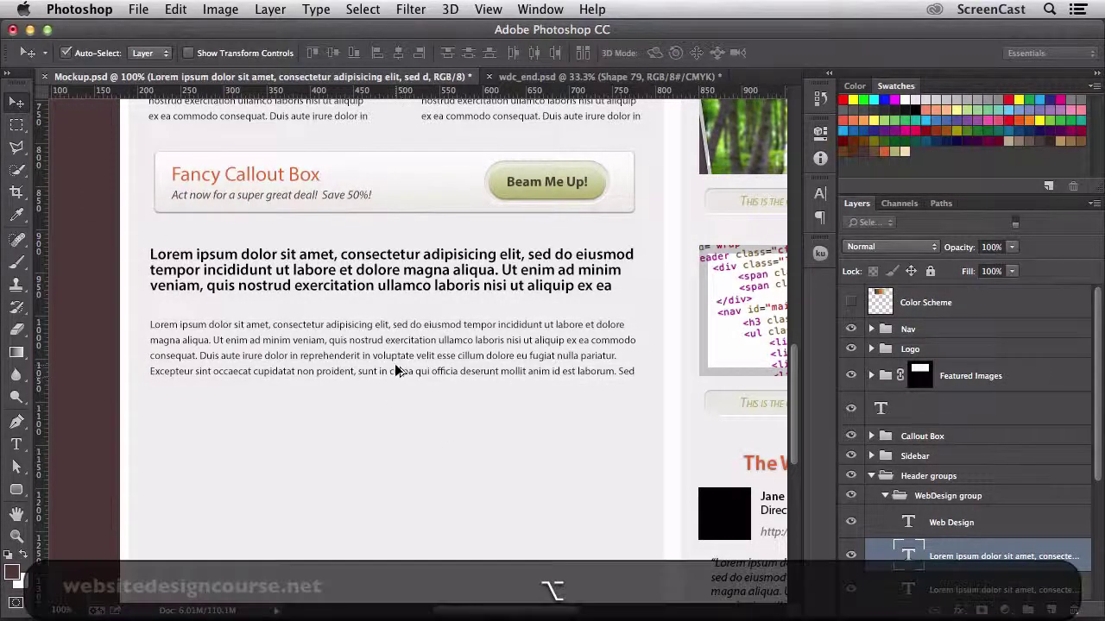
alt+shift+click(399, 369)
click(681, 243)
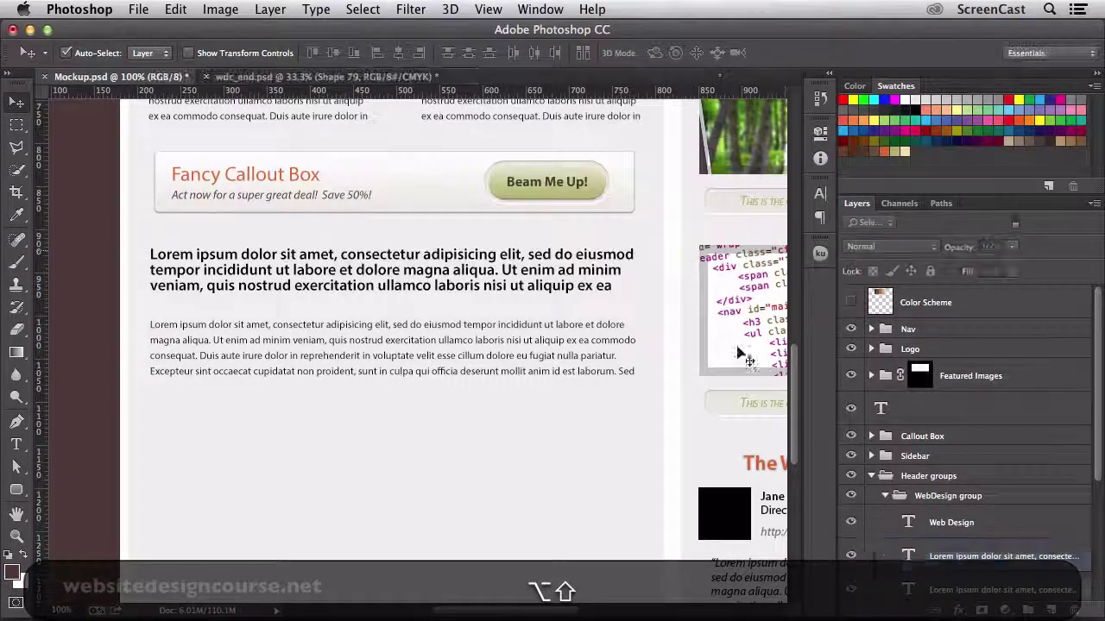
- Toggle the visibility of the WebDesign group's Lorem ipsum layers to identify each one, and select the uppermost of them
scroll(903, 494, down, 2)
scroll(904, 494, down, 3)
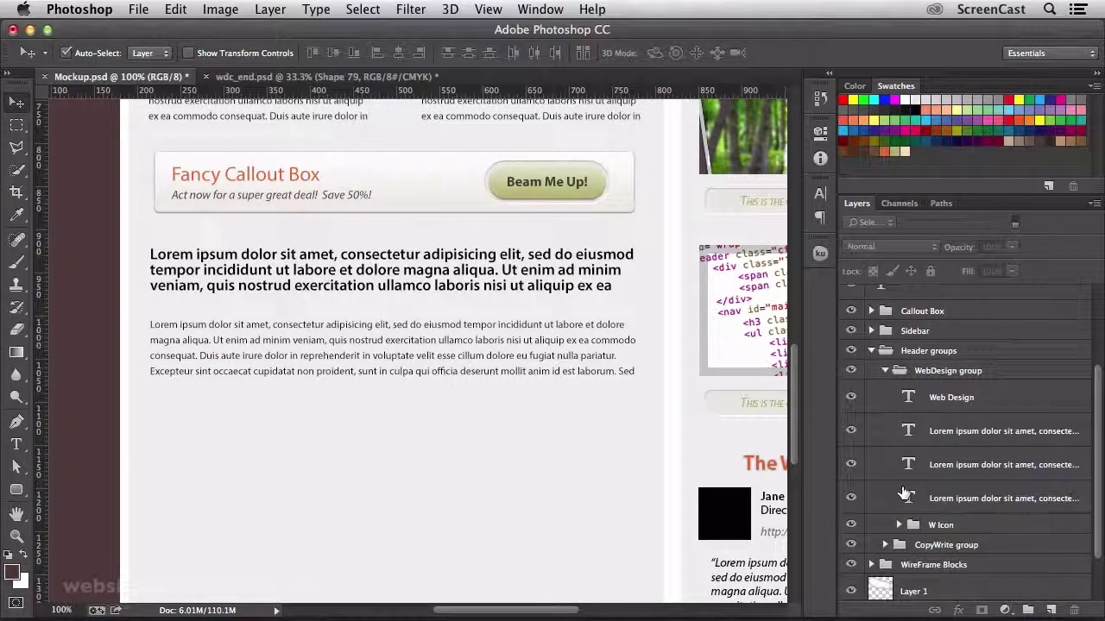
click(851, 498)
click(850, 498)
click(850, 464)
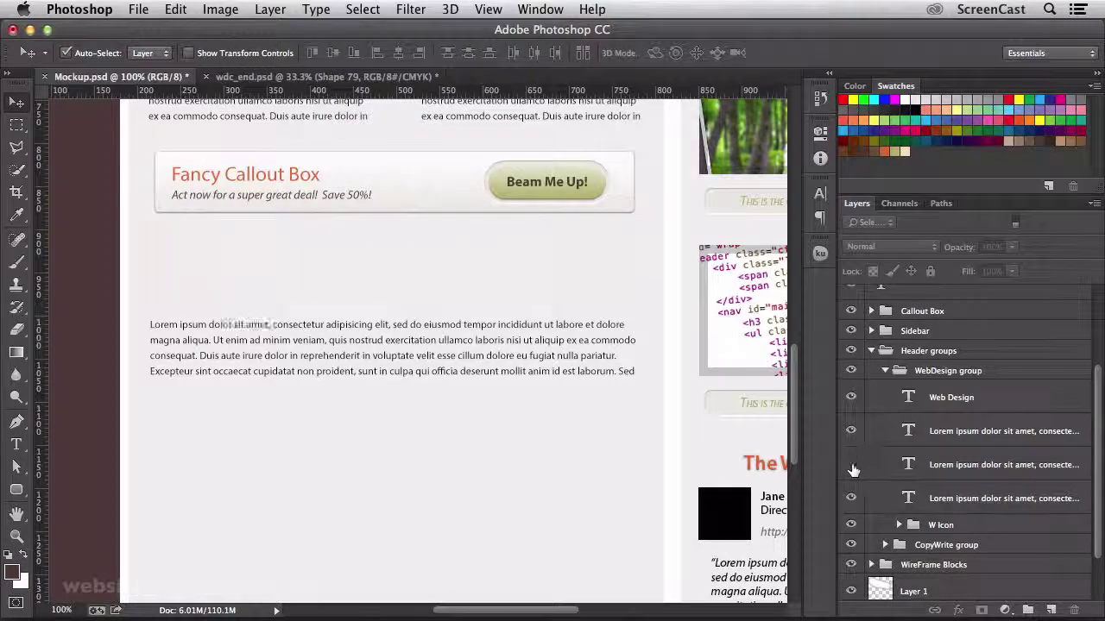
click(850, 465)
click(851, 430)
click(851, 431)
click(945, 441)
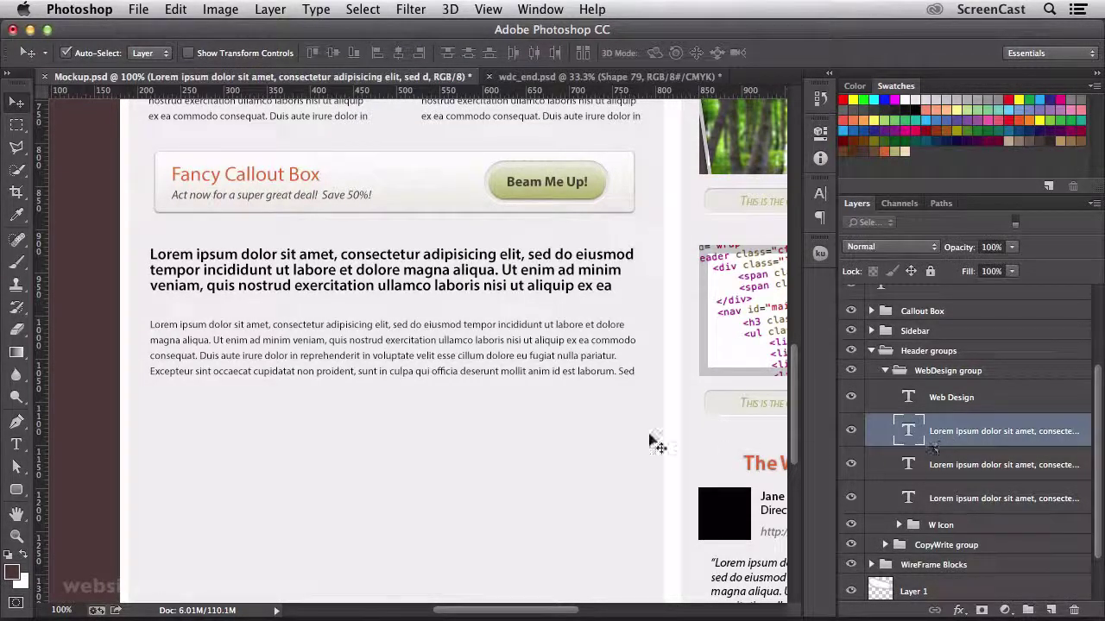
- Draw an indented paragraph text box below the 12 pt paragraph and fill it with Lorem Ipsum placeholder text
scroll(506, 420, down, 2)
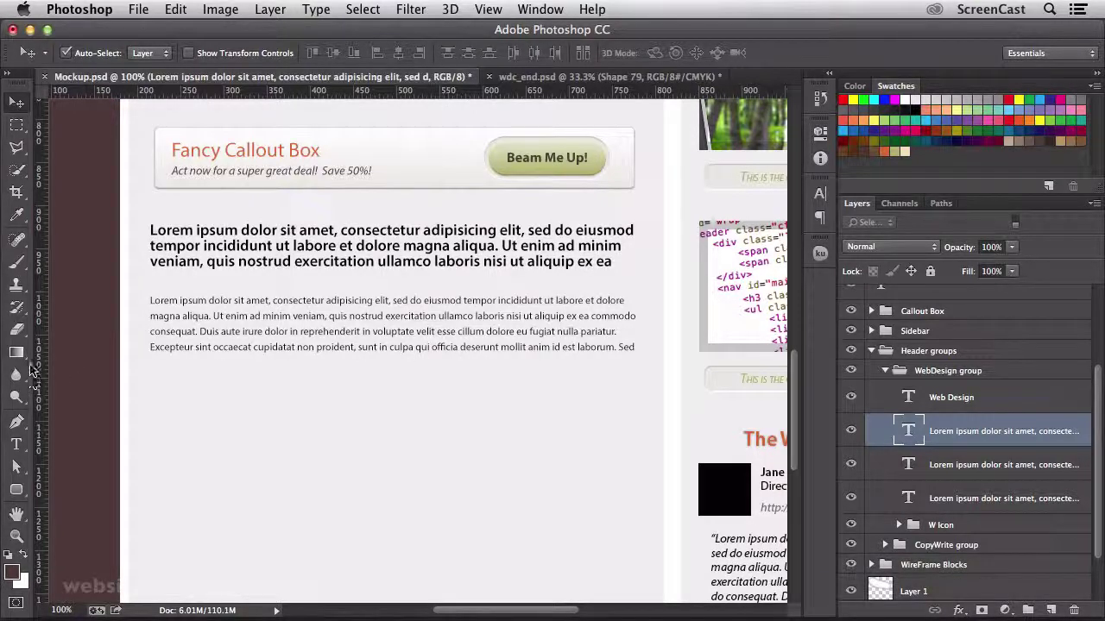
click(16, 444)
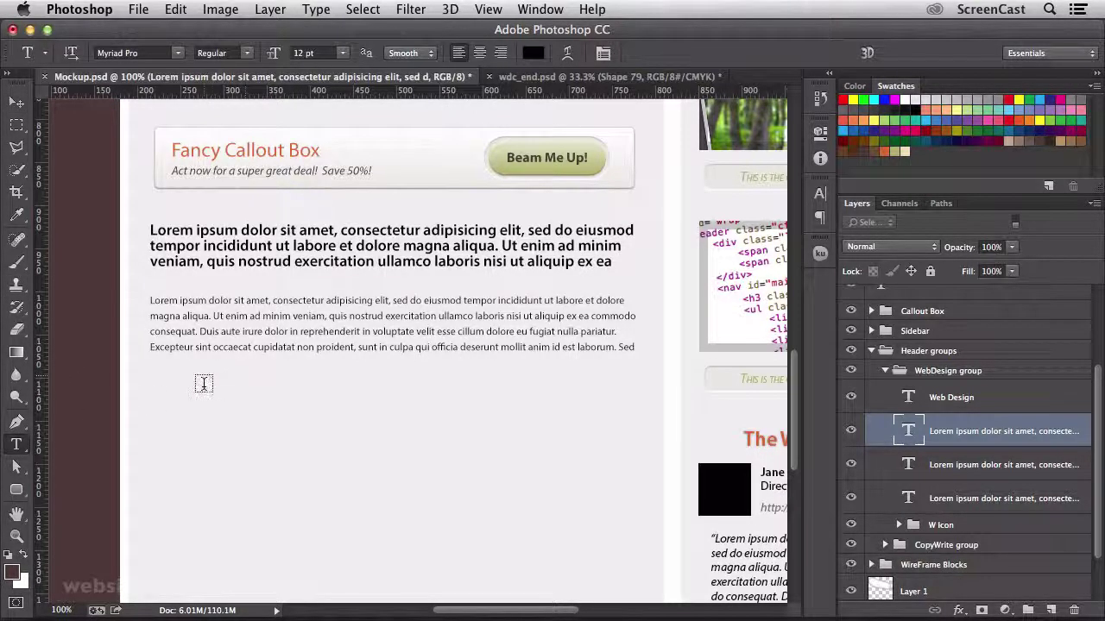
drag(199, 382, 623, 437)
click(364, 9)
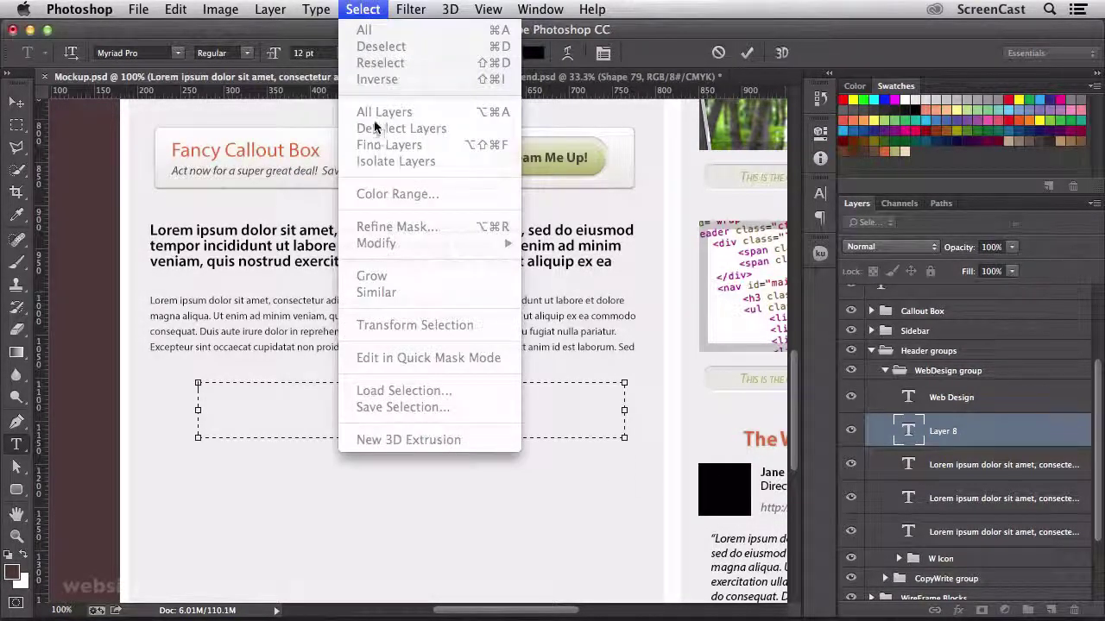
mouse_move(302, 9)
click(363, 407)
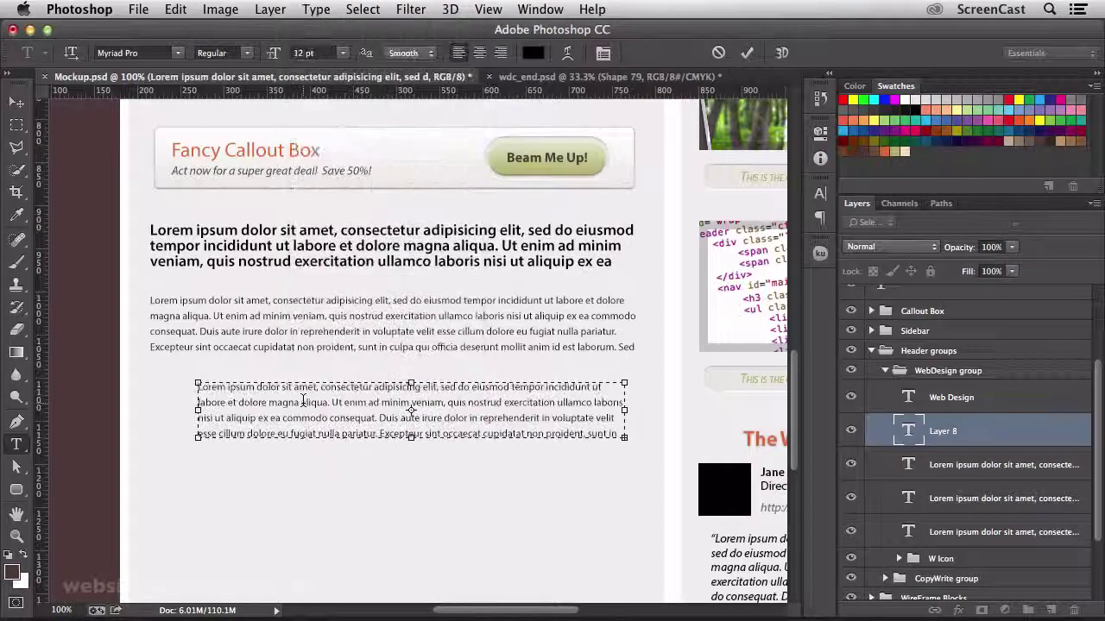
- Color all of the indented paragraph's text with the olive green swatch and set its size to 14 pt
key(super+a)
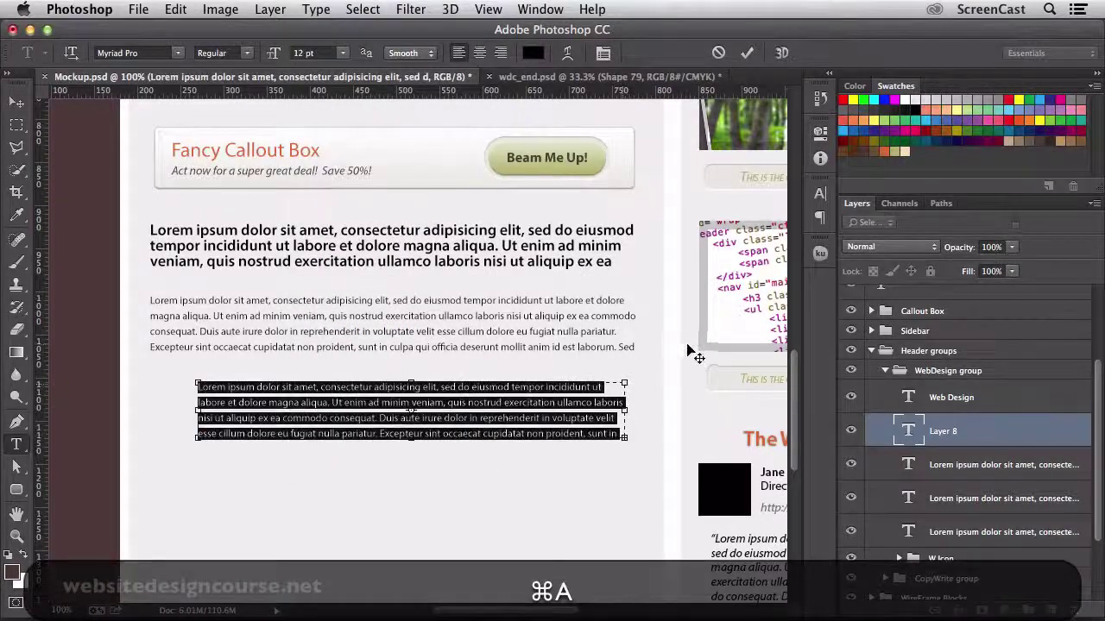
scroll(614, 362, up, 5)
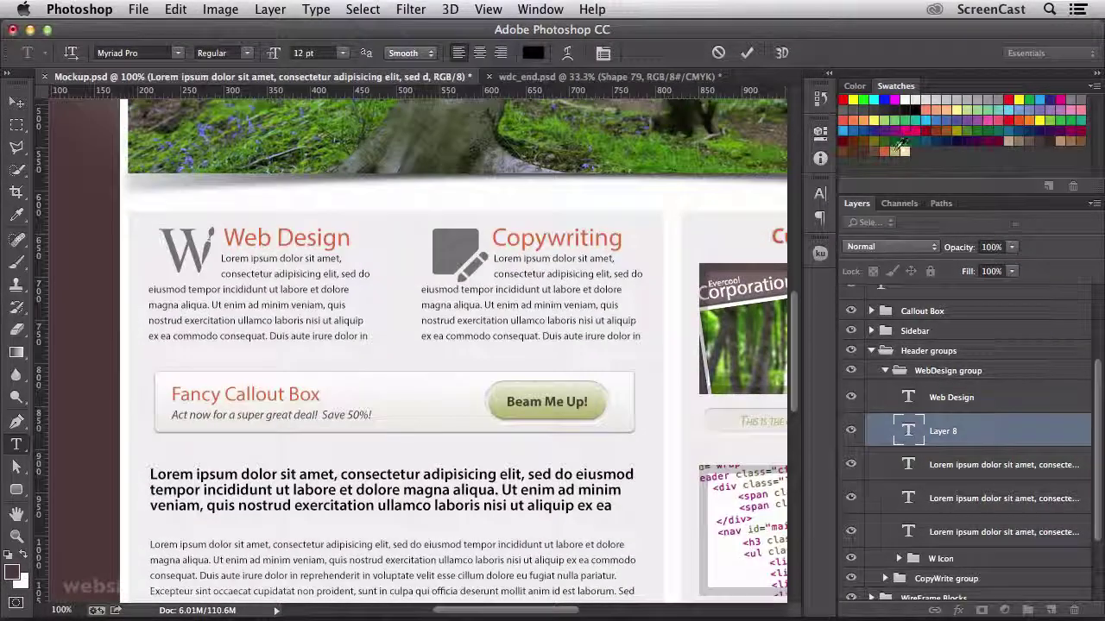
click(891, 138)
scroll(654, 374, down, 5)
scroll(615, 445, down, 2)
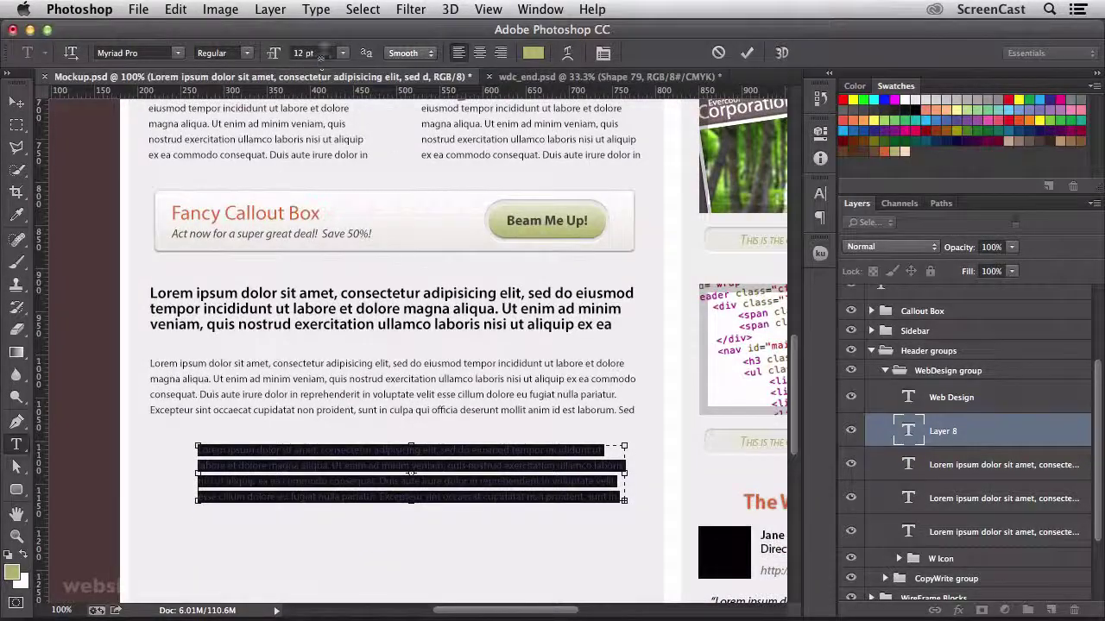
click(321, 54)
click(319, 152)
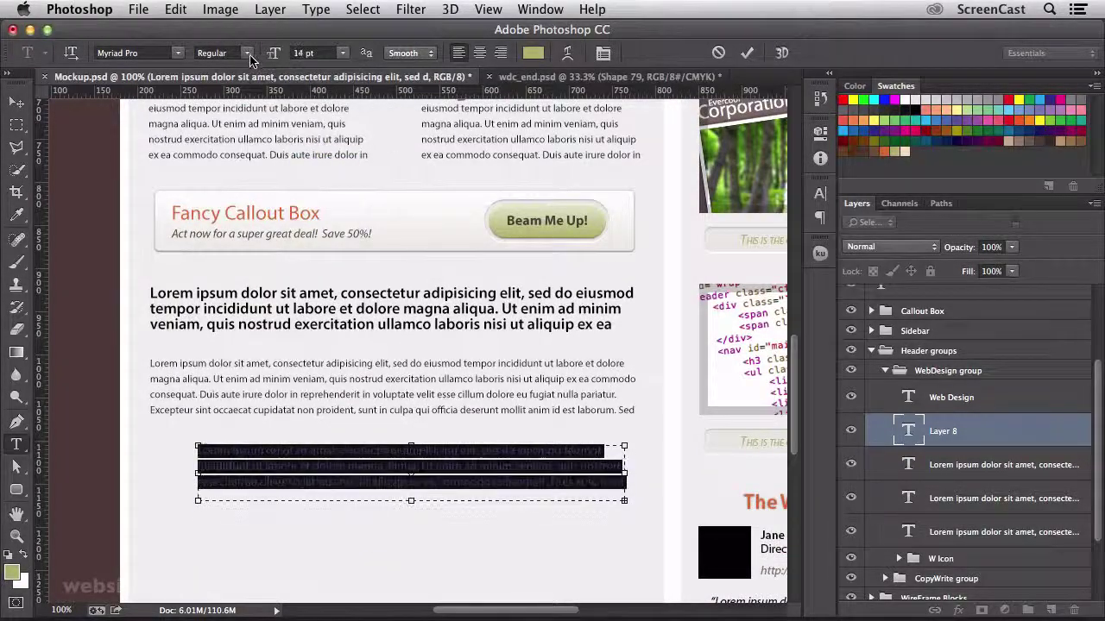
click(17, 103)
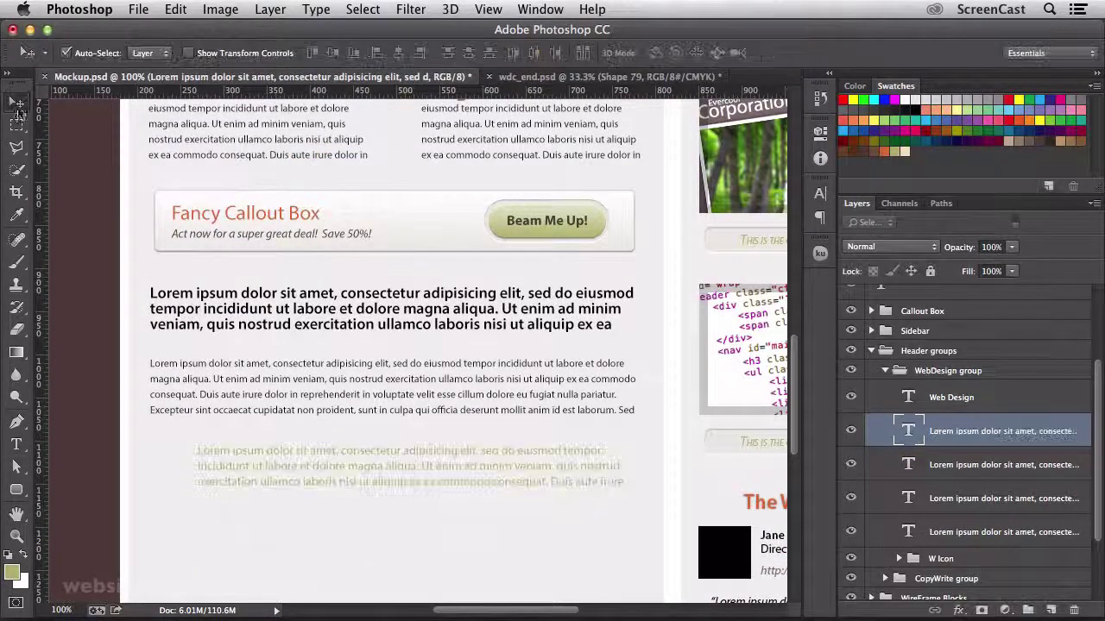
- Nudge the green indented paragraph up slightly toward the 12 pt paragraph above it
key(Up)
key(Up)
key(Up)
key(Up)
key(Up)
key(Up)
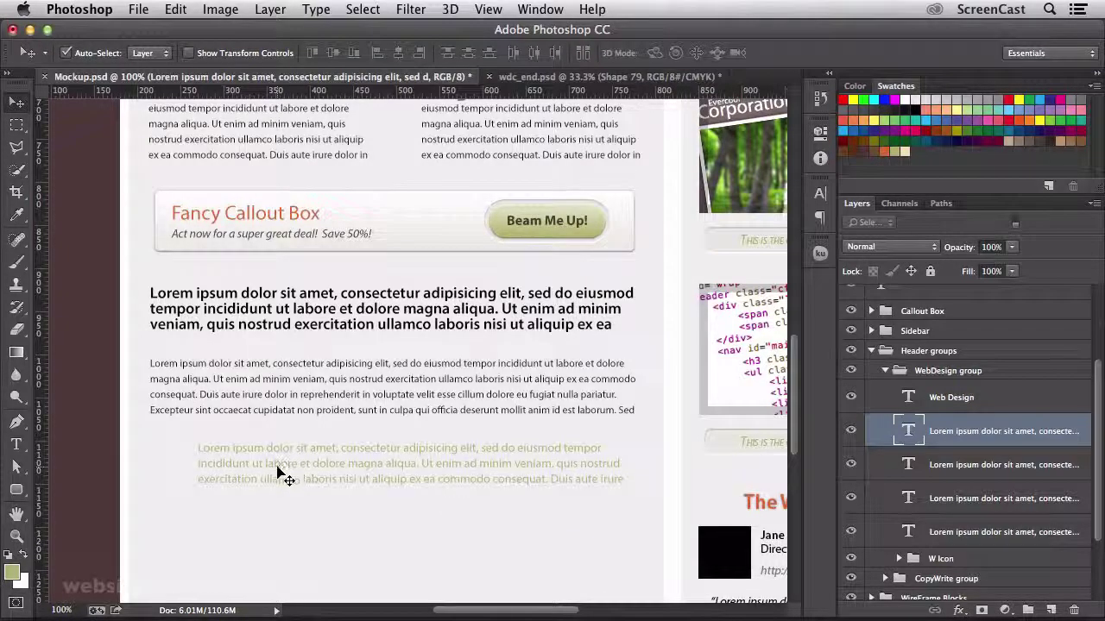
- Duplicate the black 12 pt paragraph straight down to just below the green indented paragraph
scroll(289, 475, down, 3)
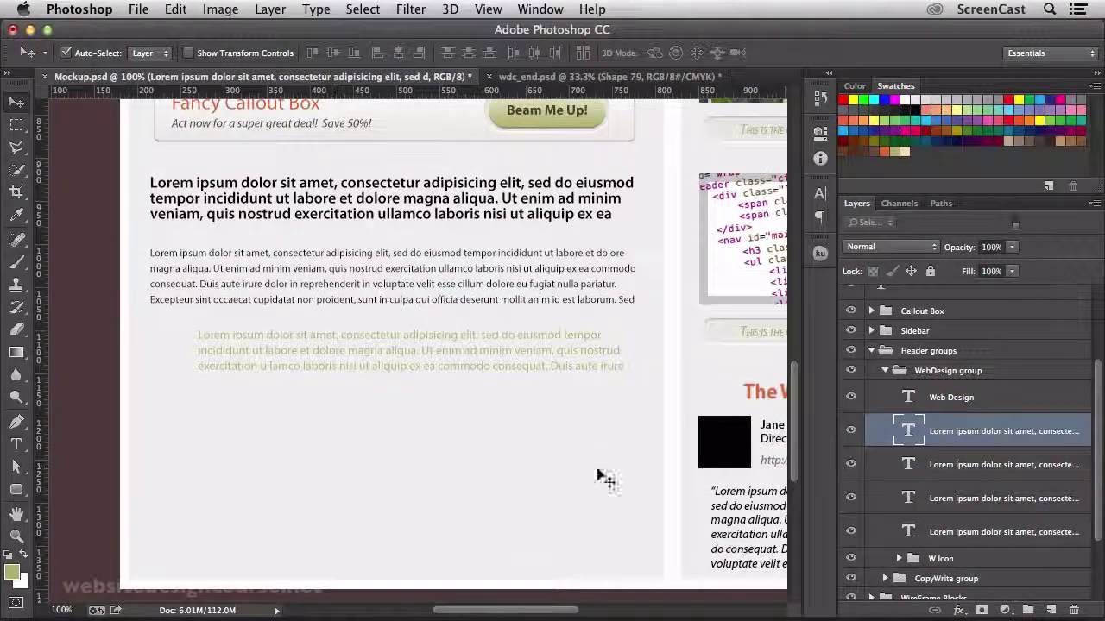
click(969, 466)
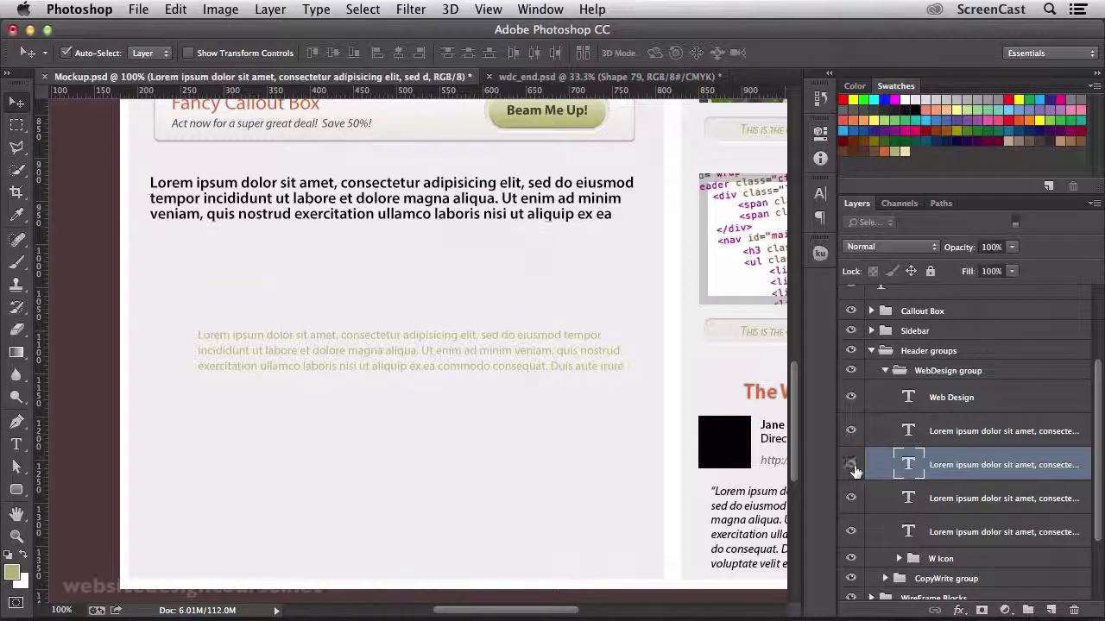
key(alt)
drag(416, 296, 401, 424)
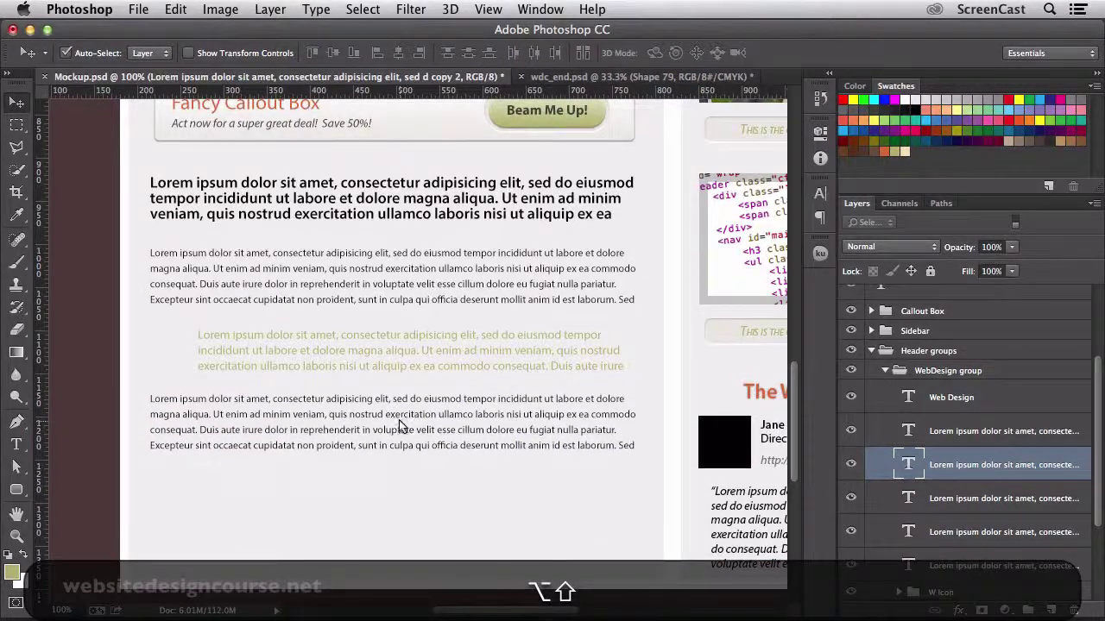
click(400, 458)
click(678, 245)
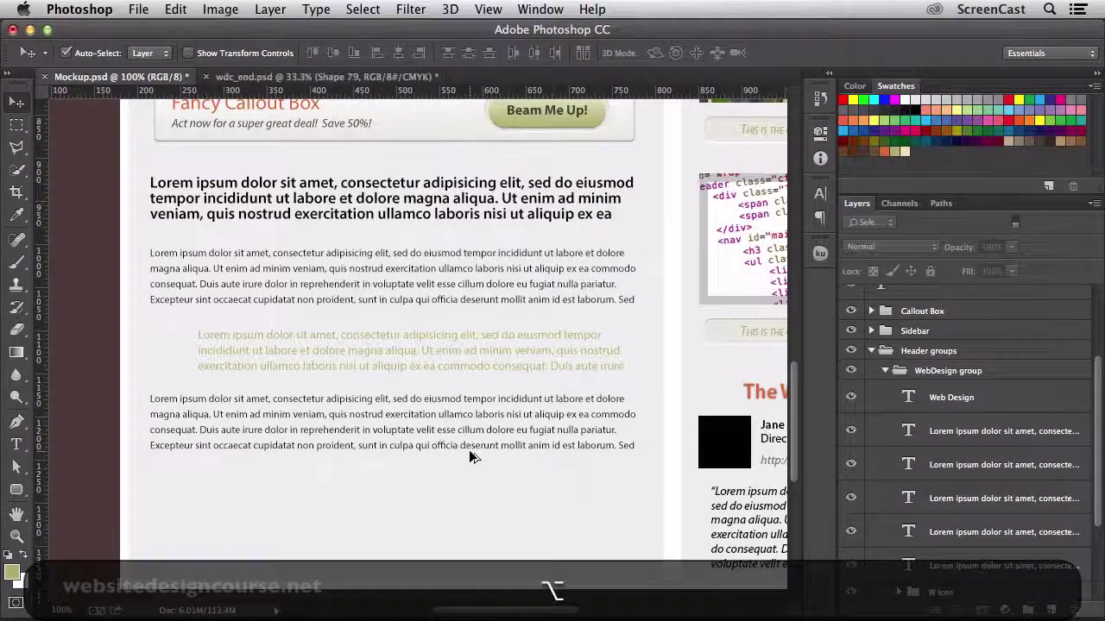
- Duplicate the lower black paragraph straight down so the copy sits directly beneath it
drag(469, 449, 467, 509)
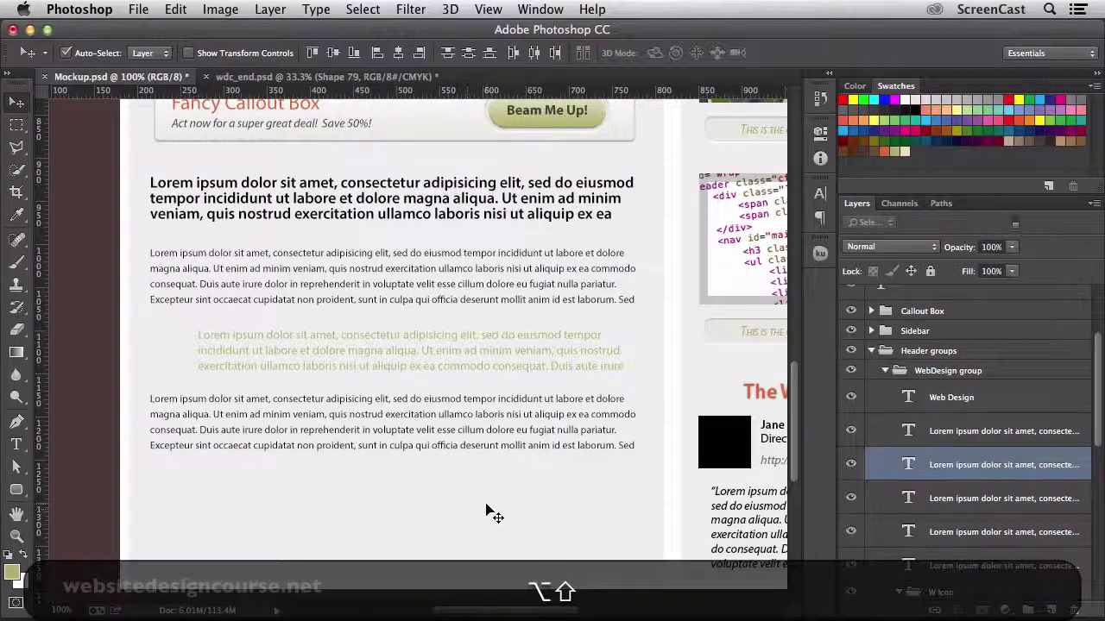
click(849, 464)
click(849, 464)
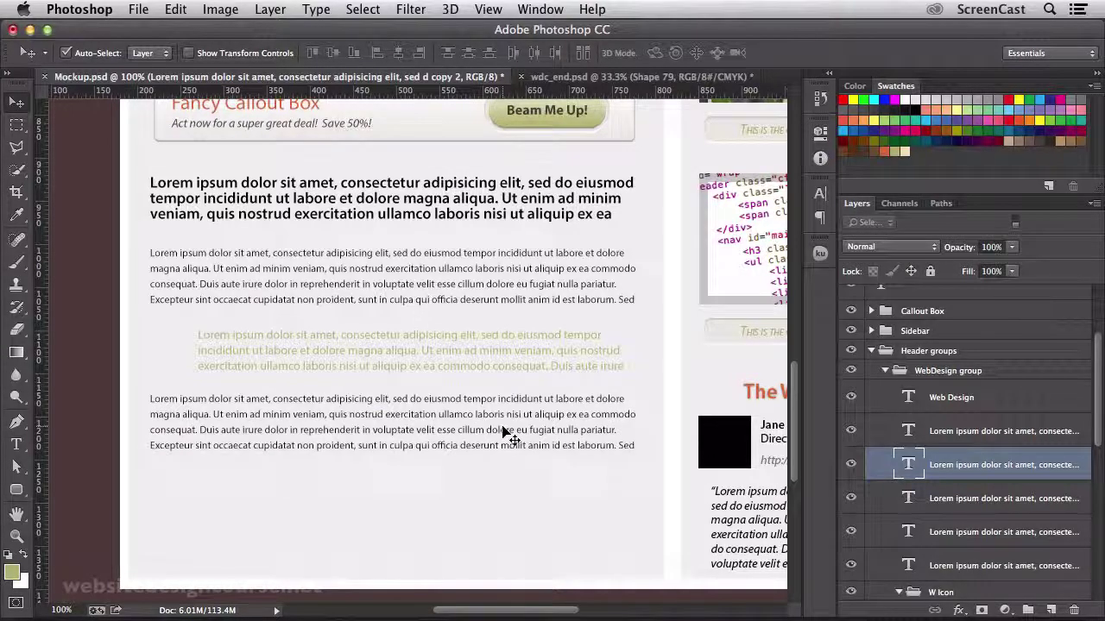
drag(506, 437, 503, 498)
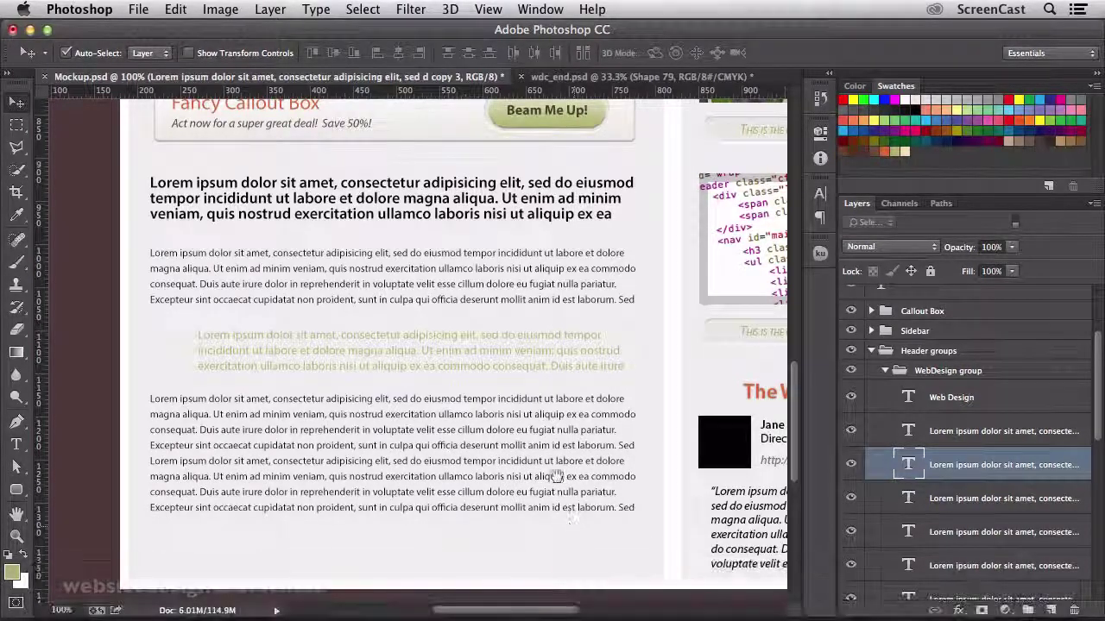
key(super+minus)
drag(473, 475, 463, 477)
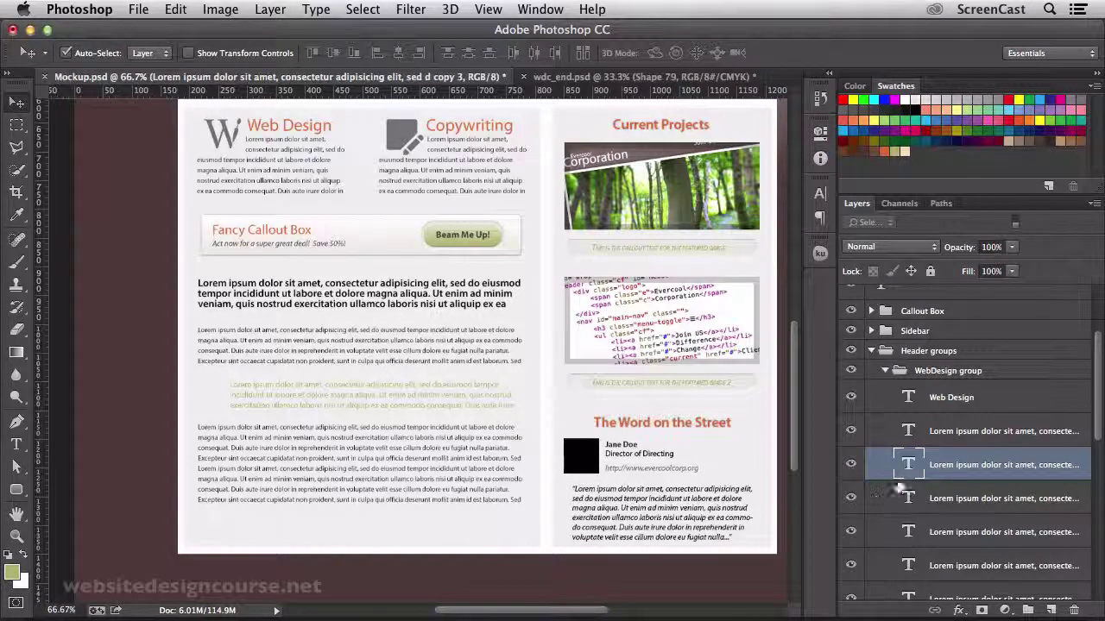
- Select the four paragraph layers below the bold introduction and nudge them up slightly toward it
click(918, 441)
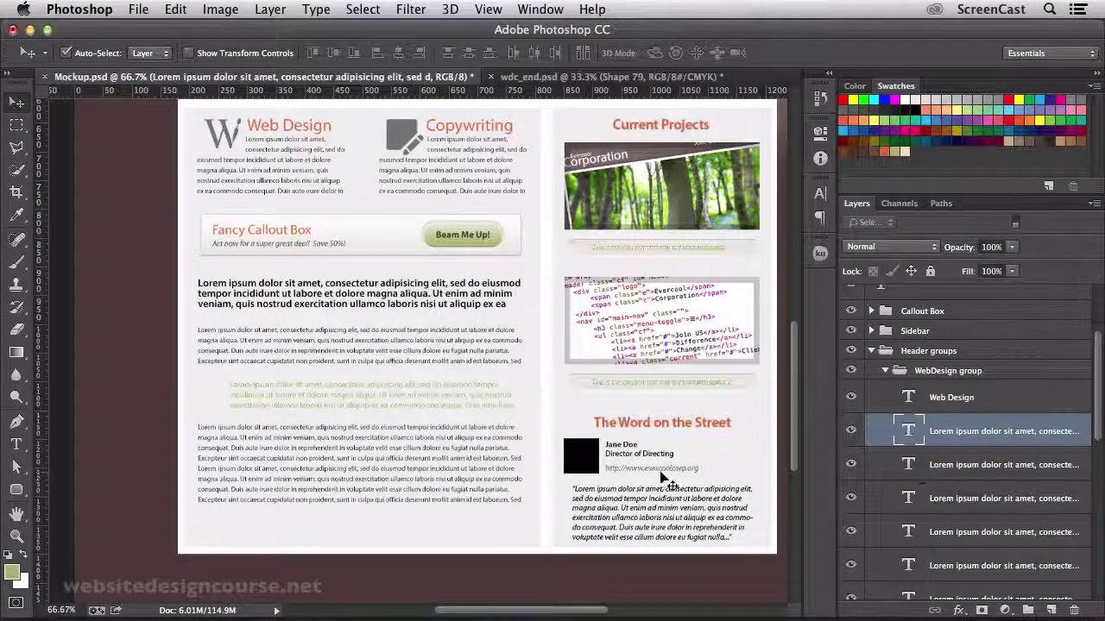
scroll(920, 473, down, 3)
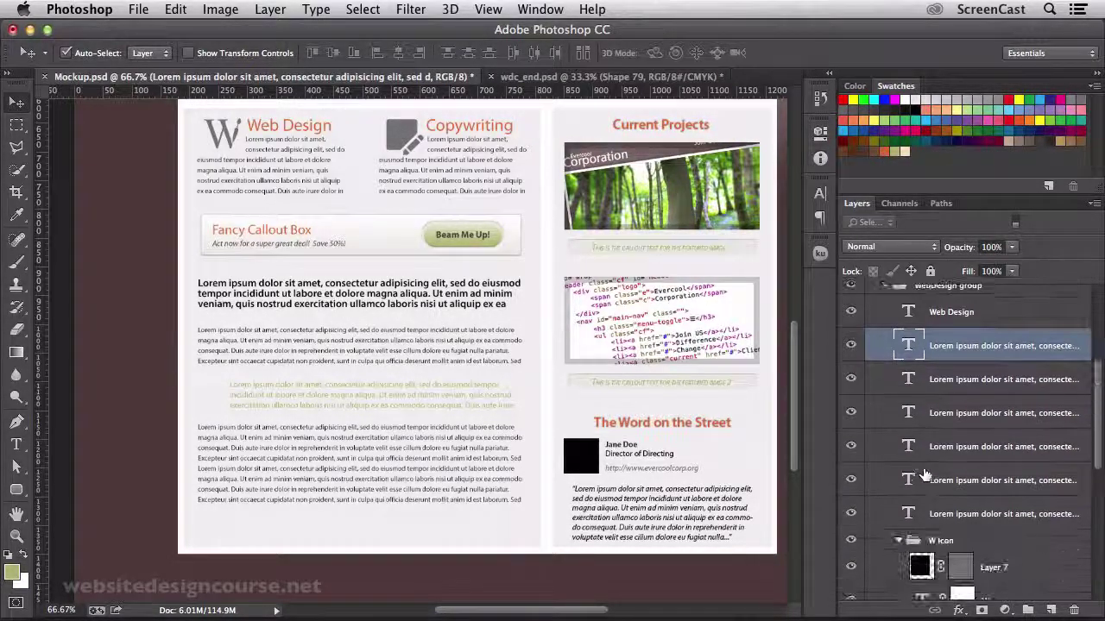
click(933, 515)
click(851, 514)
click(851, 515)
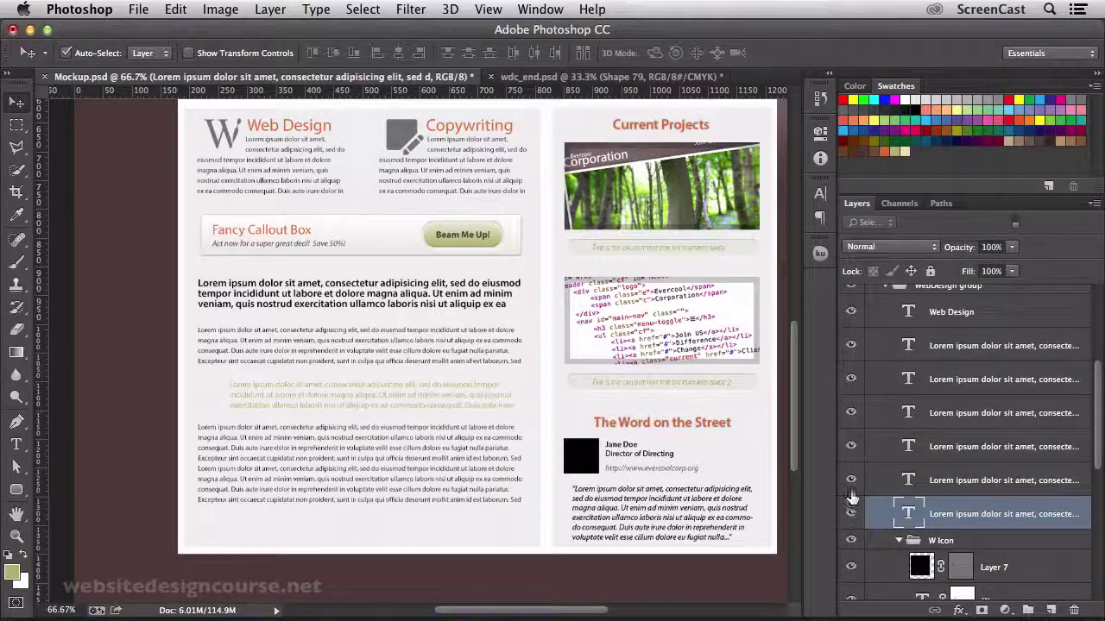
click(851, 479)
click(851, 480)
click(945, 446)
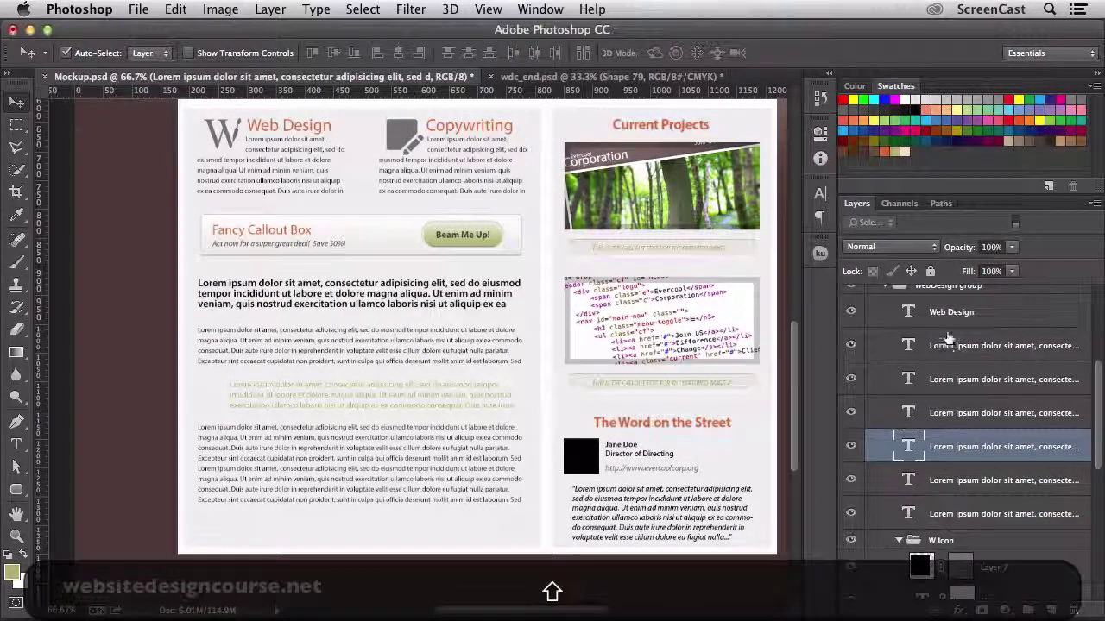
shift+click(949, 345)
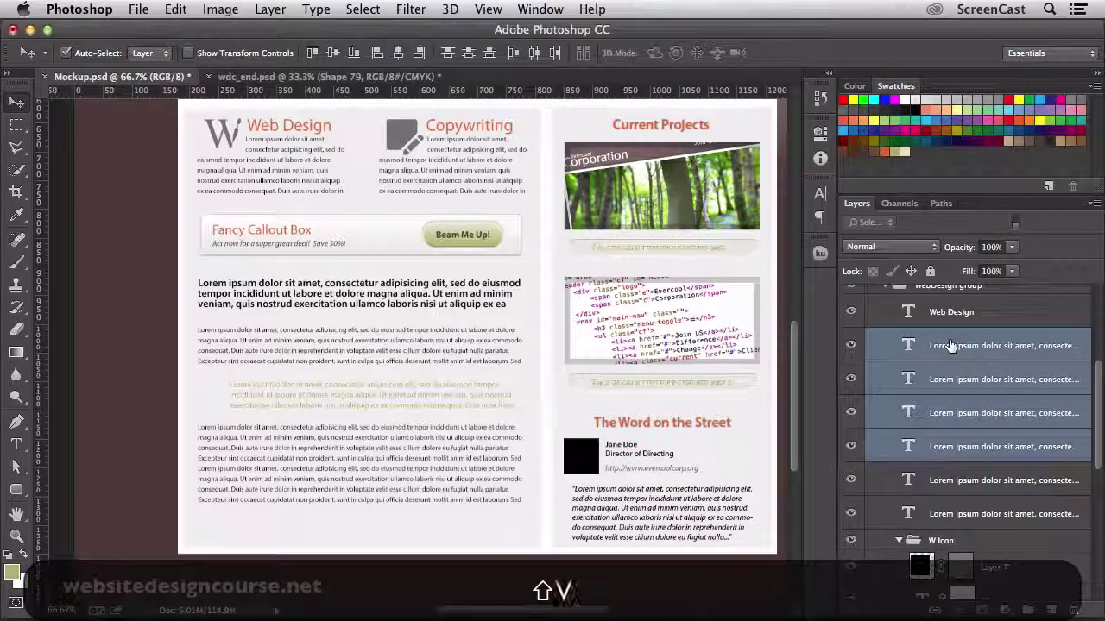
key(shift+Up)
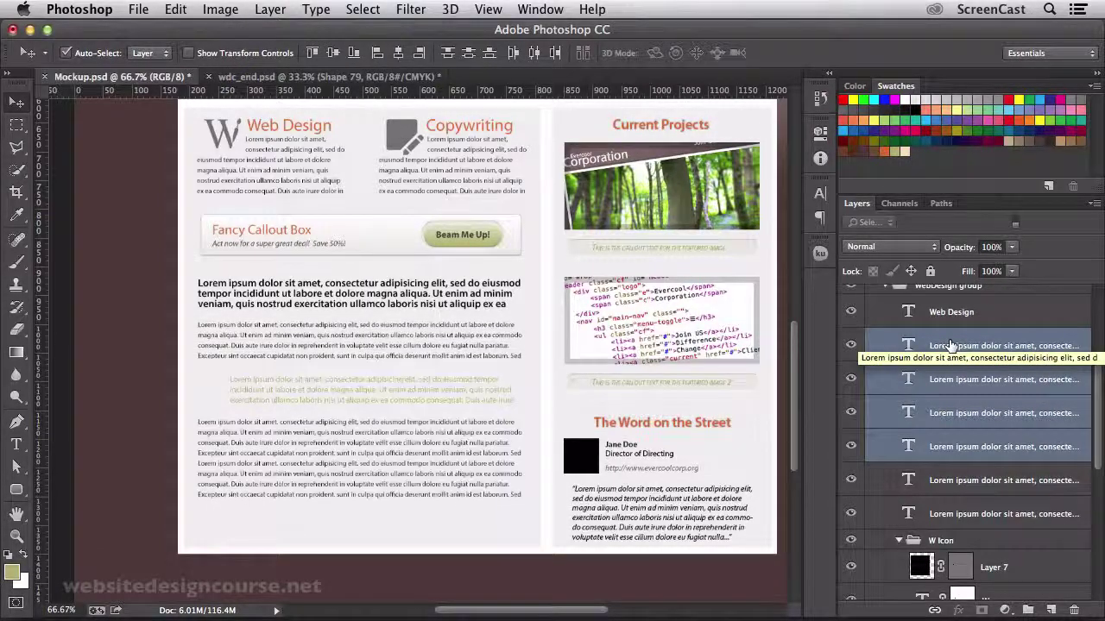
- Examine the whole page layout from the header image down to the end of the content and sidebar
alt+click(499, 466)
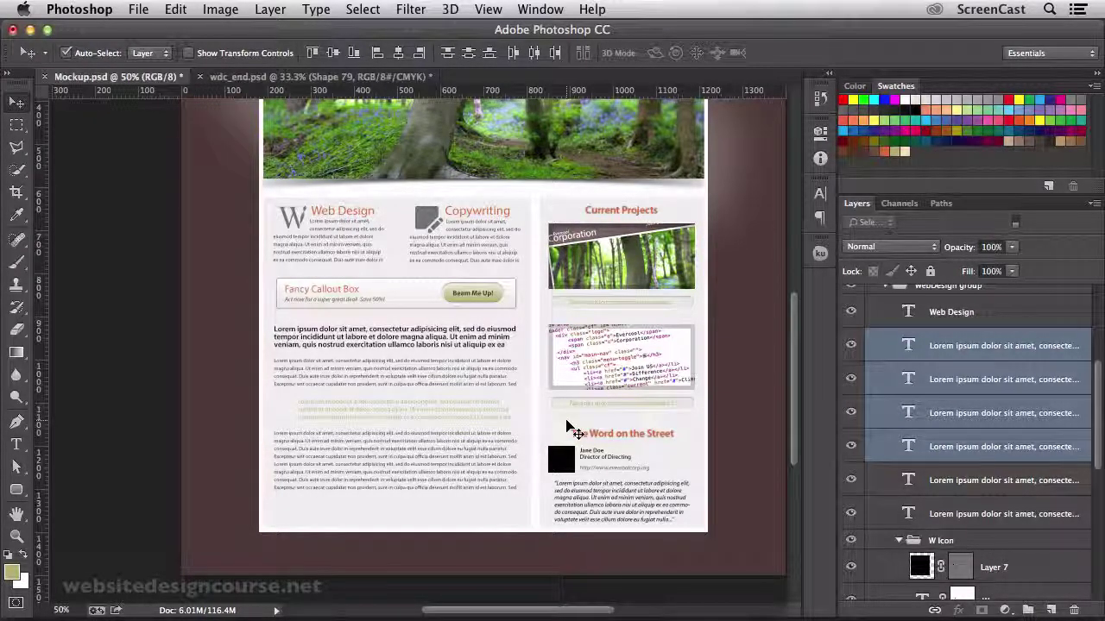
drag(587, 345, 533, 494)
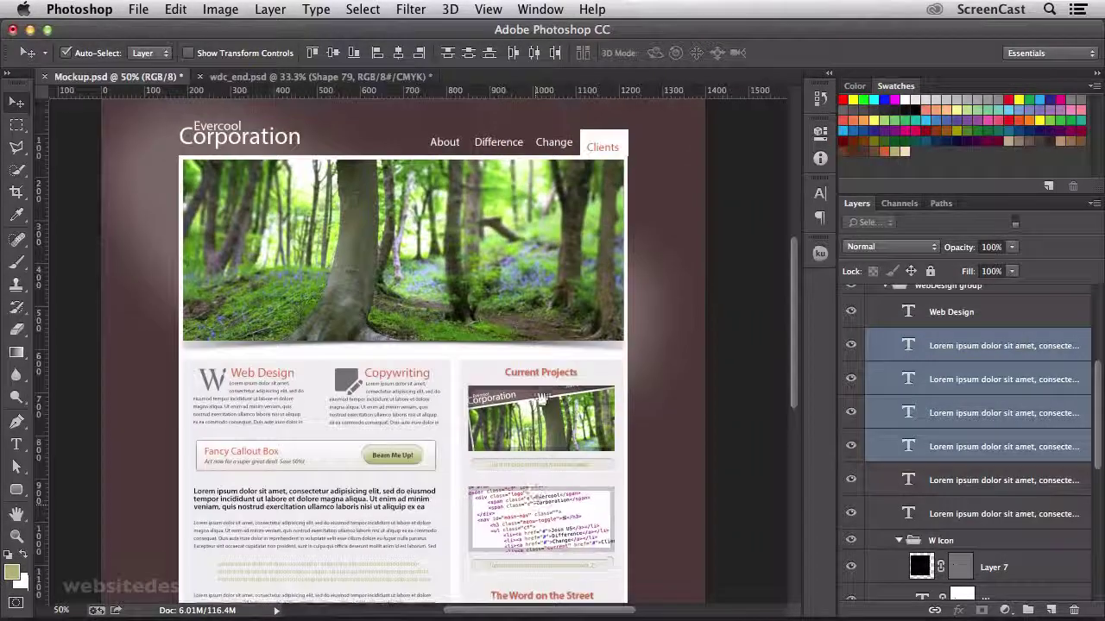
key(z)
click(198, 229)
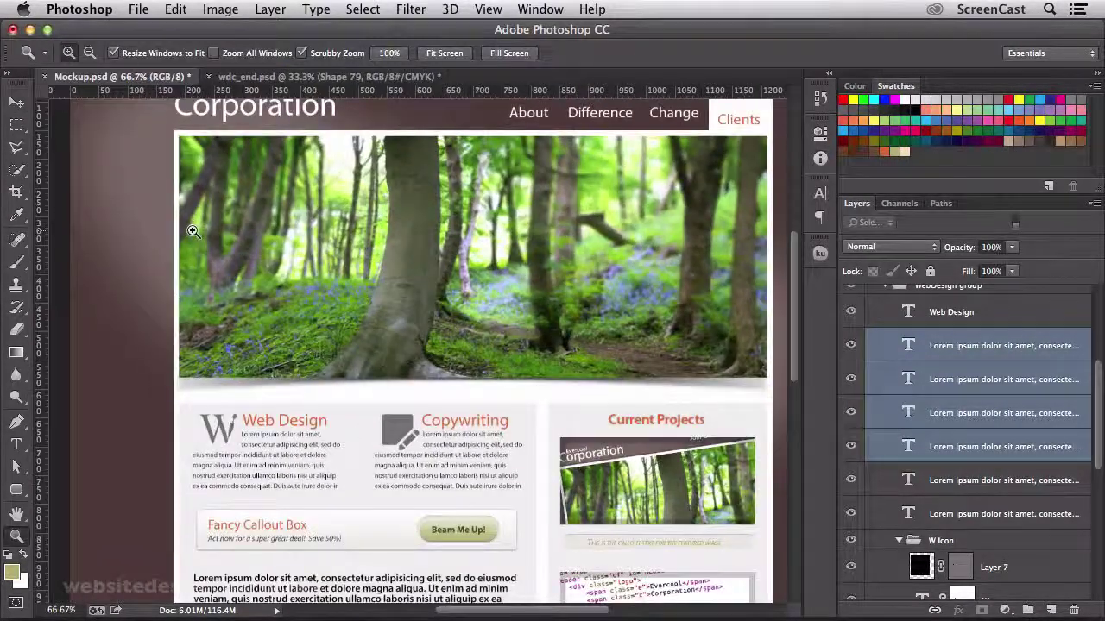
drag(696, 148, 567, 172)
key(super+r)
scroll(612, 271, down, 10)
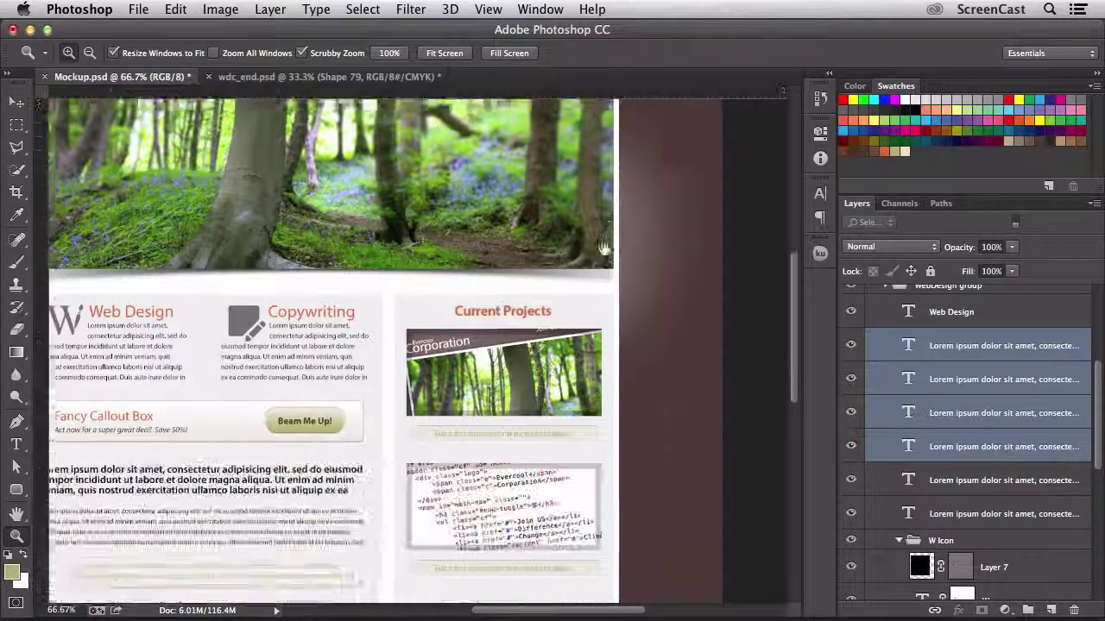
scroll(302, 462, left, 6)
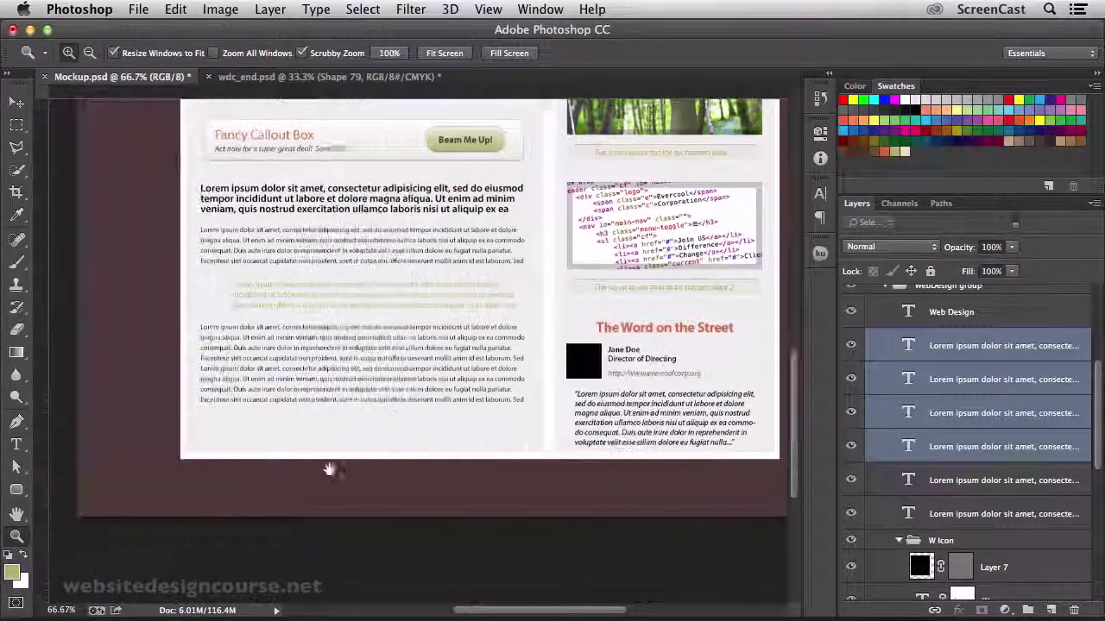
scroll(289, 317, right, 4)
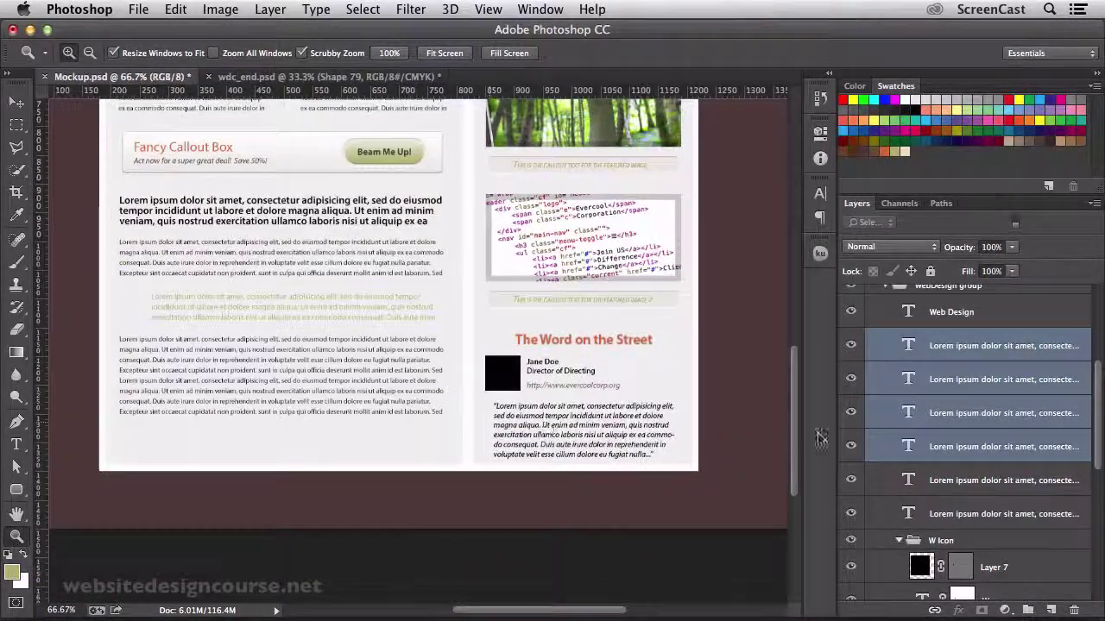
- Group the bold introduction and the four paragraph layers beneath it, leaving the Web Design blurb out
scroll(882, 409, up, 3)
click(885, 352)
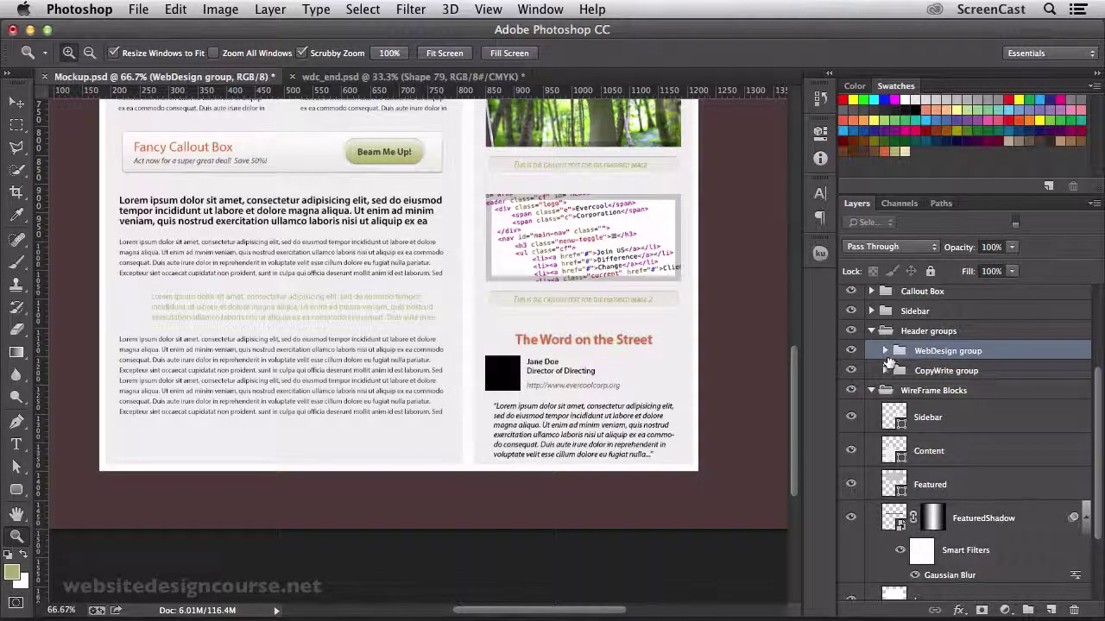
click(885, 352)
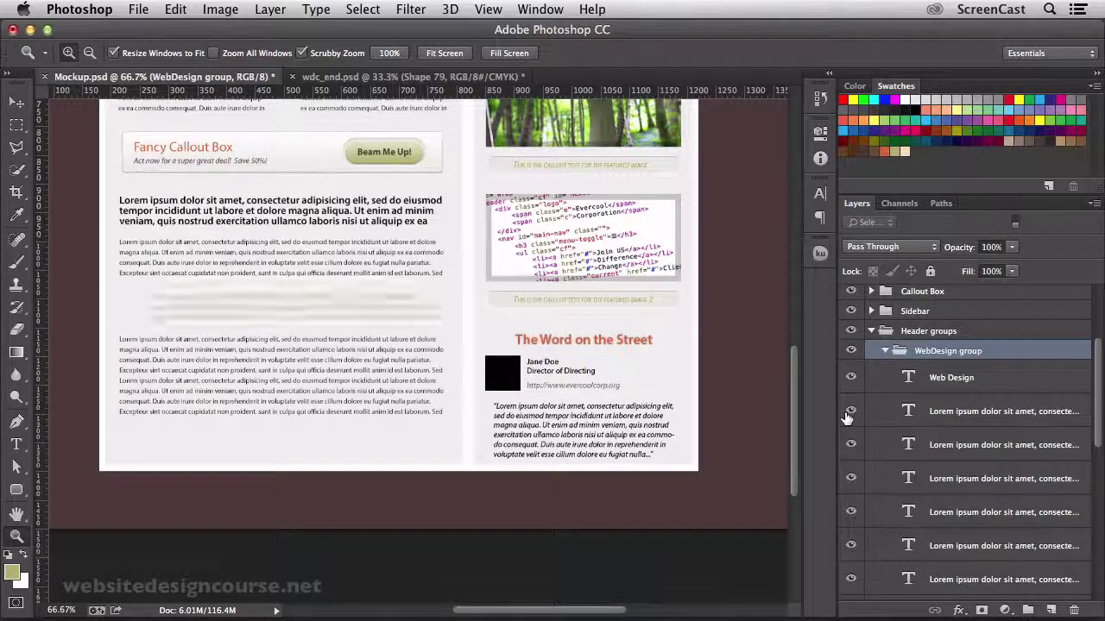
scroll(894, 419, down, 2)
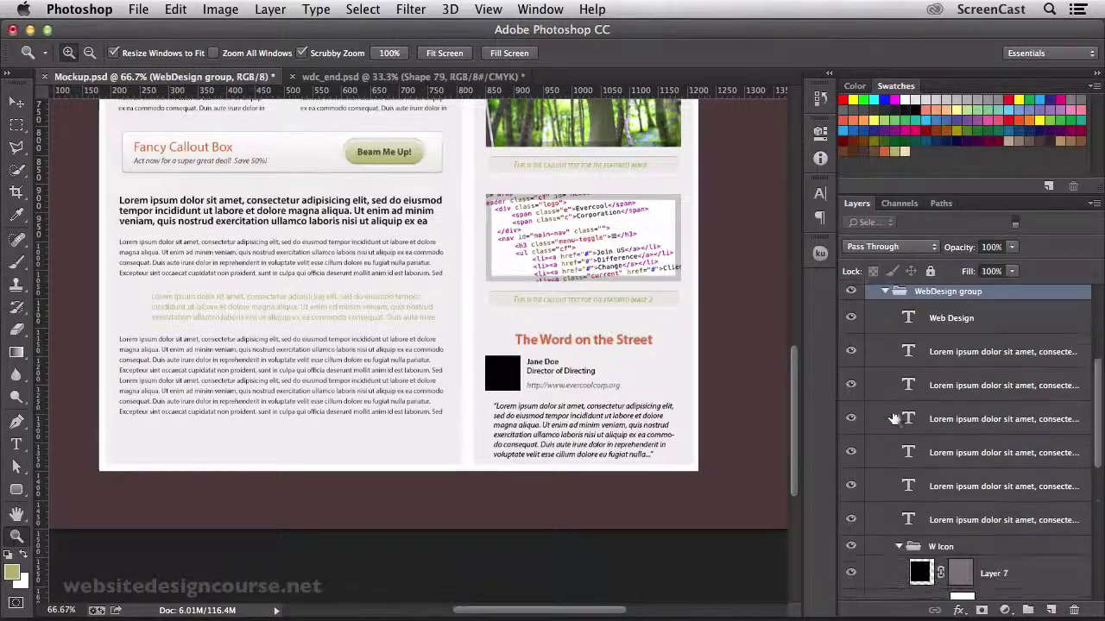
click(853, 518)
click(853, 488)
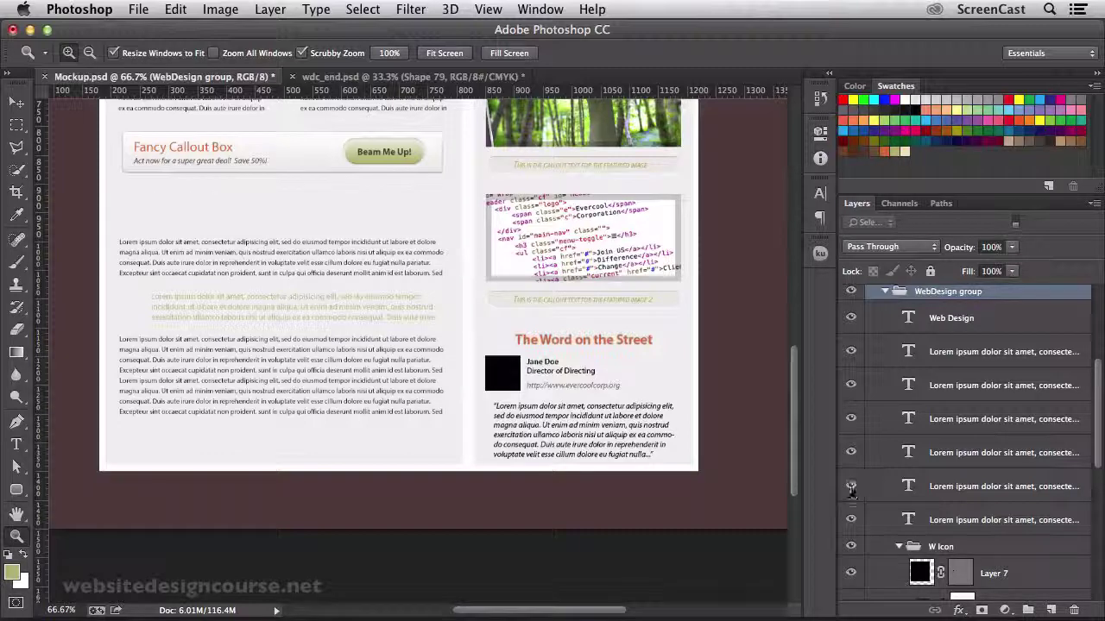
click(853, 488)
click(872, 486)
shift+click(863, 353)
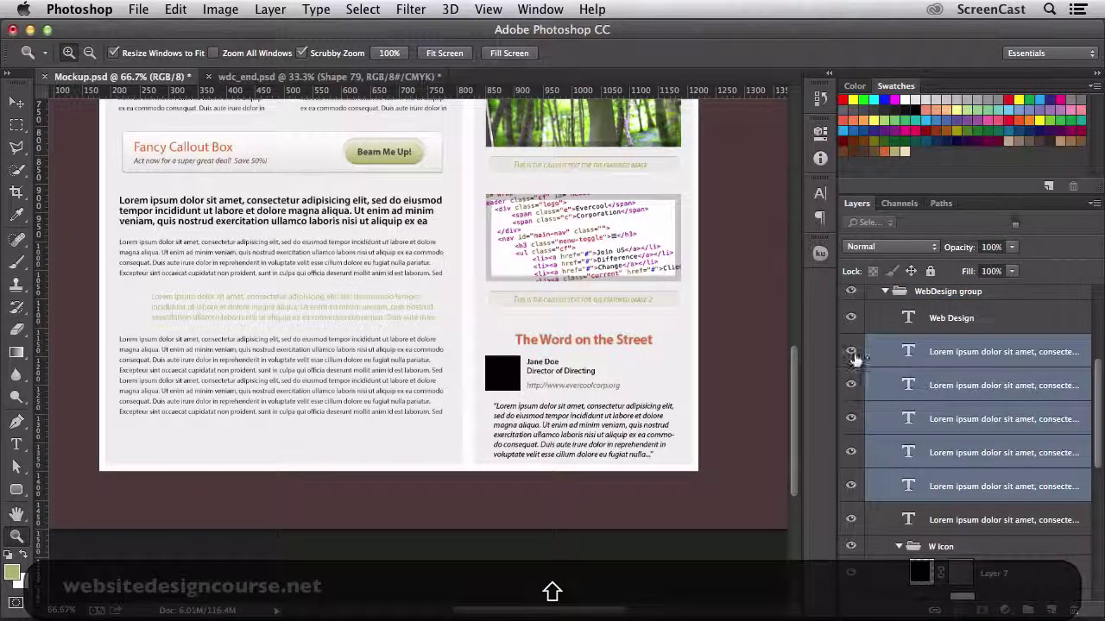
scroll(910, 429, up, 2)
key(super+g)
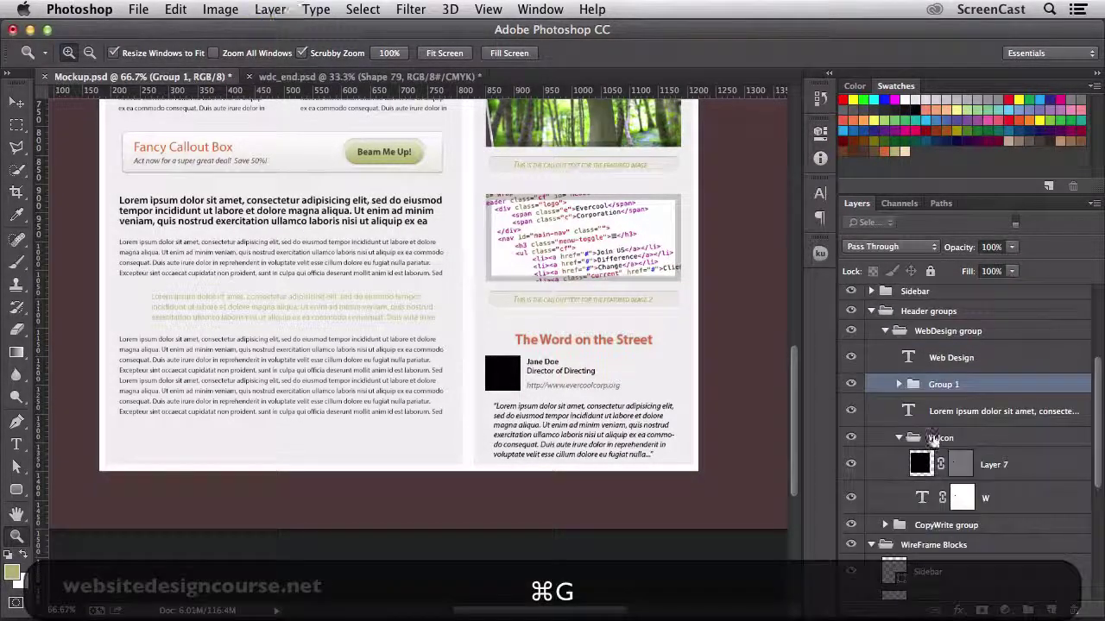
- Rename the new paragraph group as Body Copy
double_click(944, 386)
text(Body)
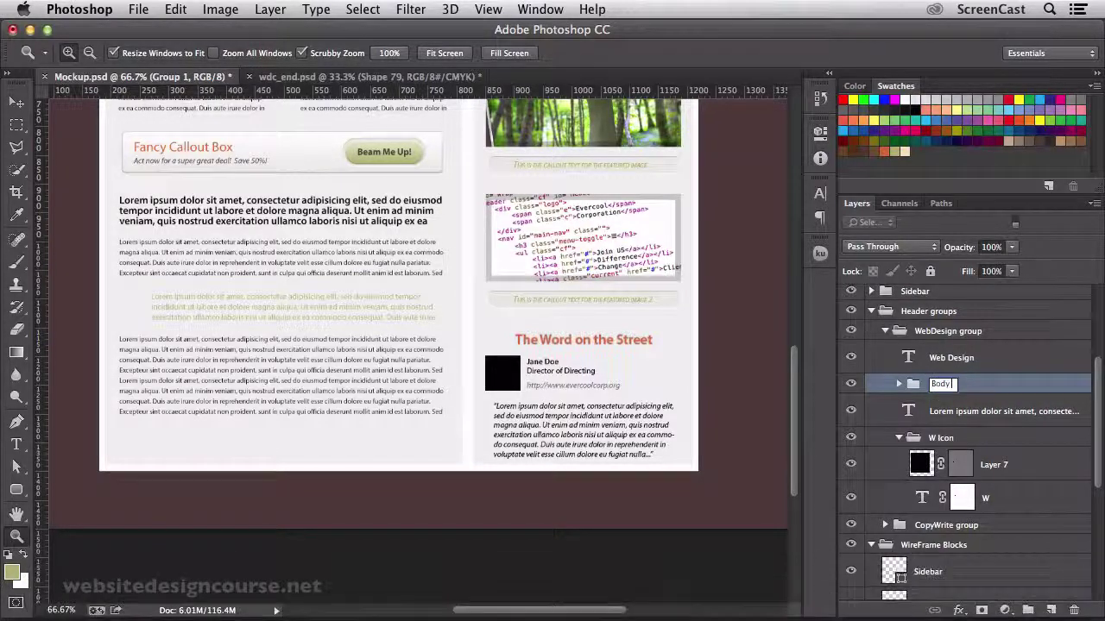
text( Copy)
key(Return)
- Move the Body Copy group out of Header groups to directly above it, collapse Header groups, and check Body Copy's contents by toggling its visibility
scroll(958, 448, up, 3)
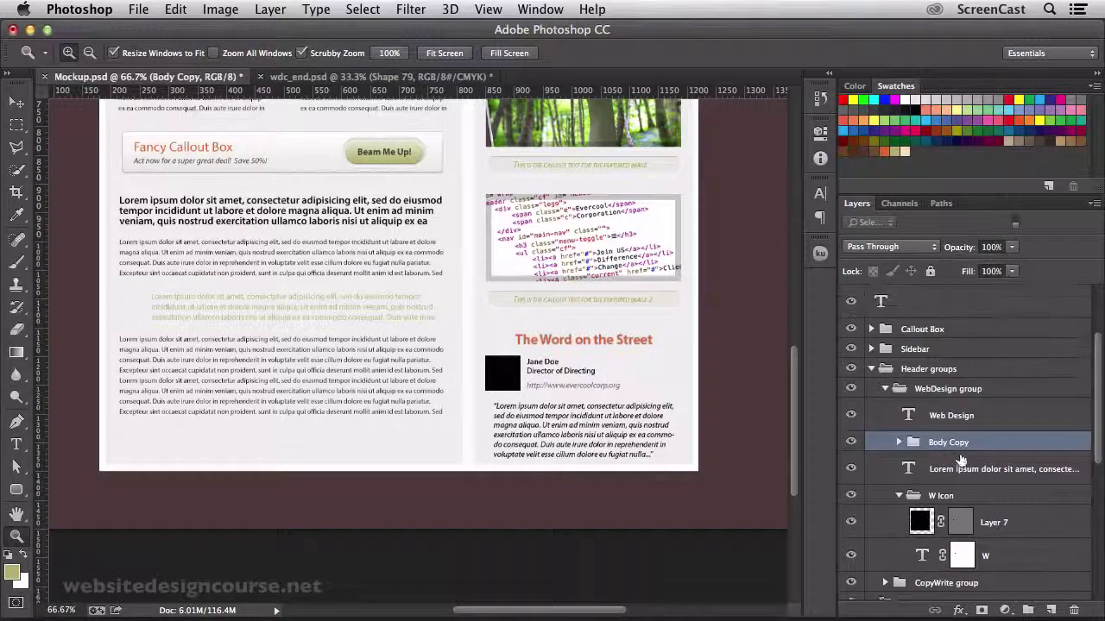
drag(958, 450, 917, 358)
click(871, 388)
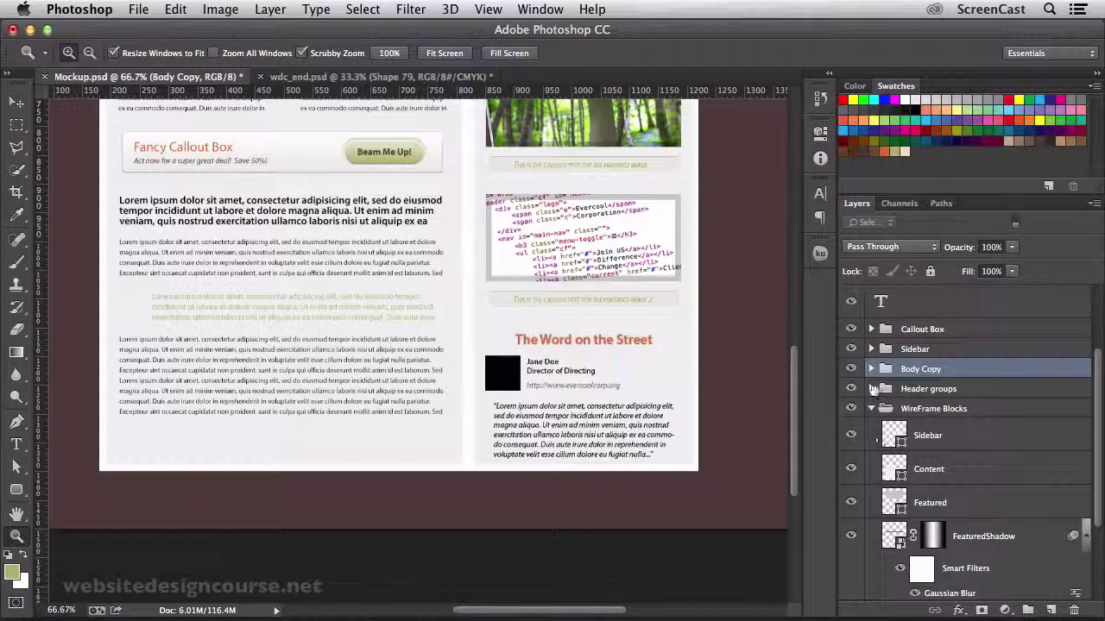
click(851, 369)
click(851, 370)
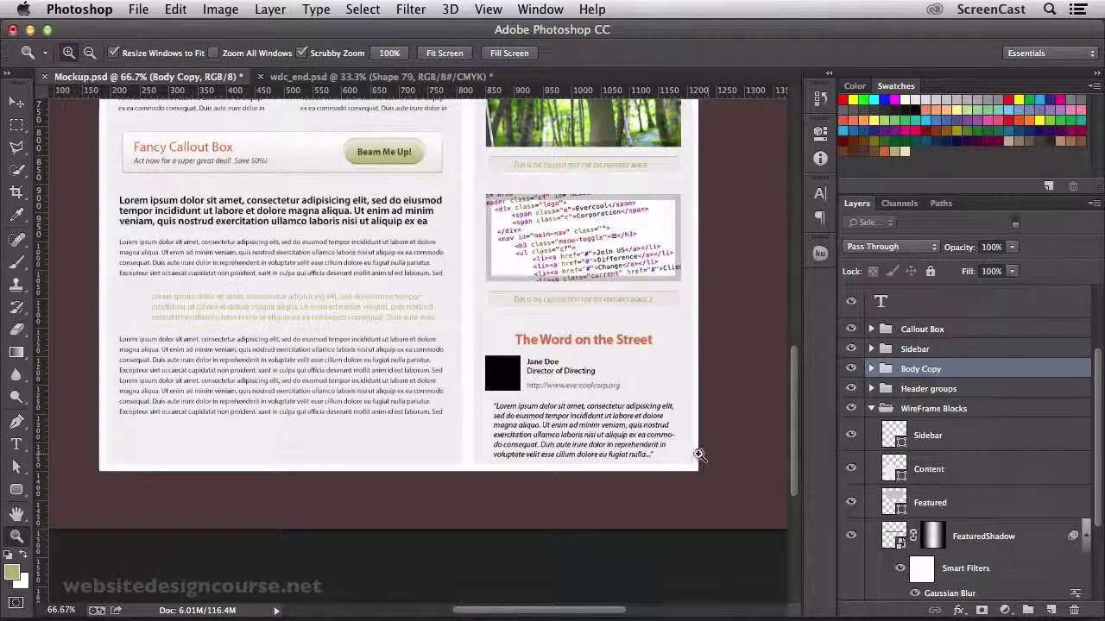
- Toggle the visibility of the Content and bg layers in WireFrame Blocks to examine which page areas they cover
scroll(909, 509, down, 3)
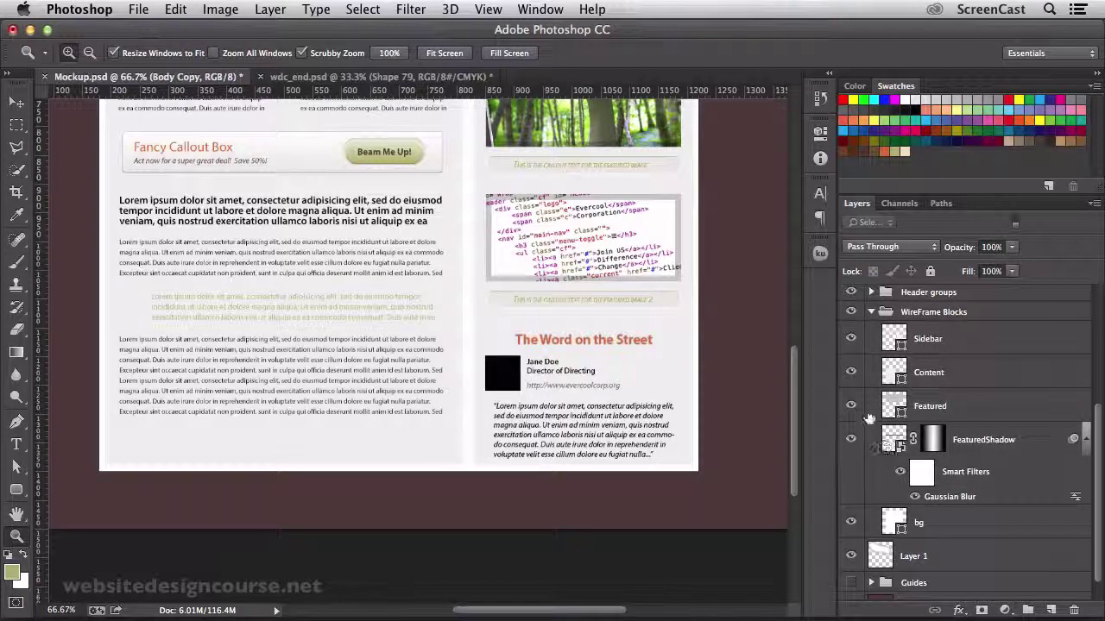
click(850, 374)
click(851, 375)
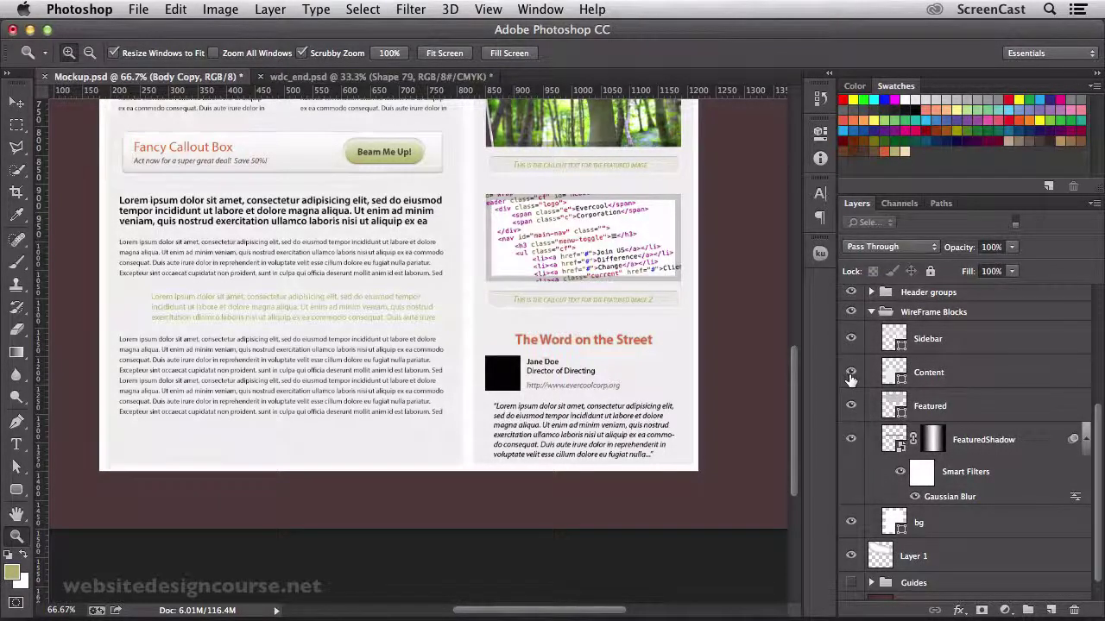
click(851, 376)
click(851, 374)
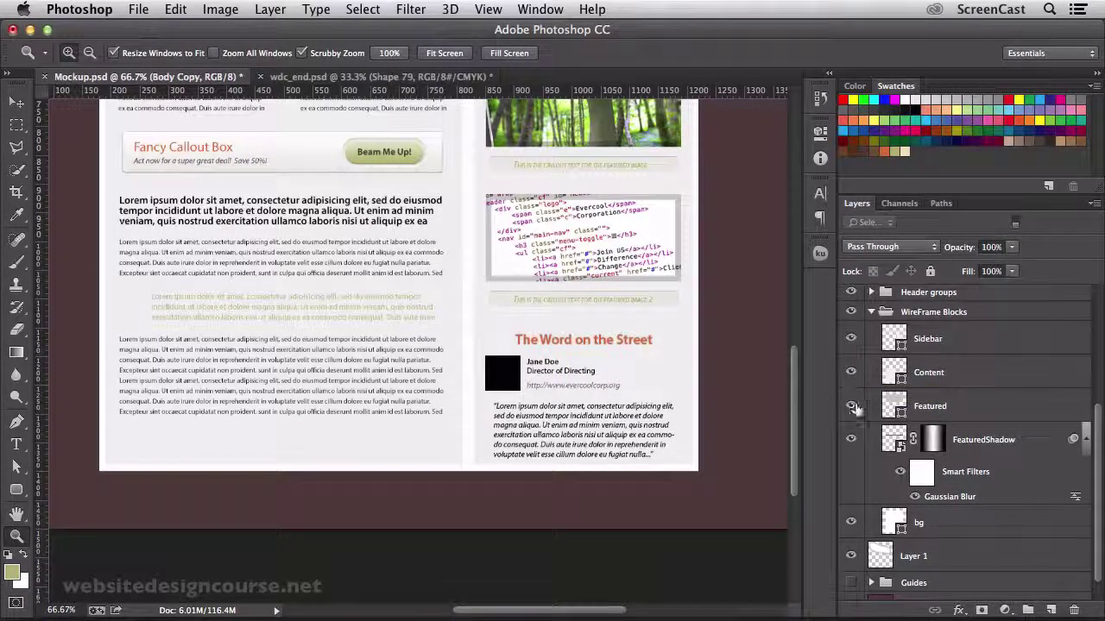
click(852, 525)
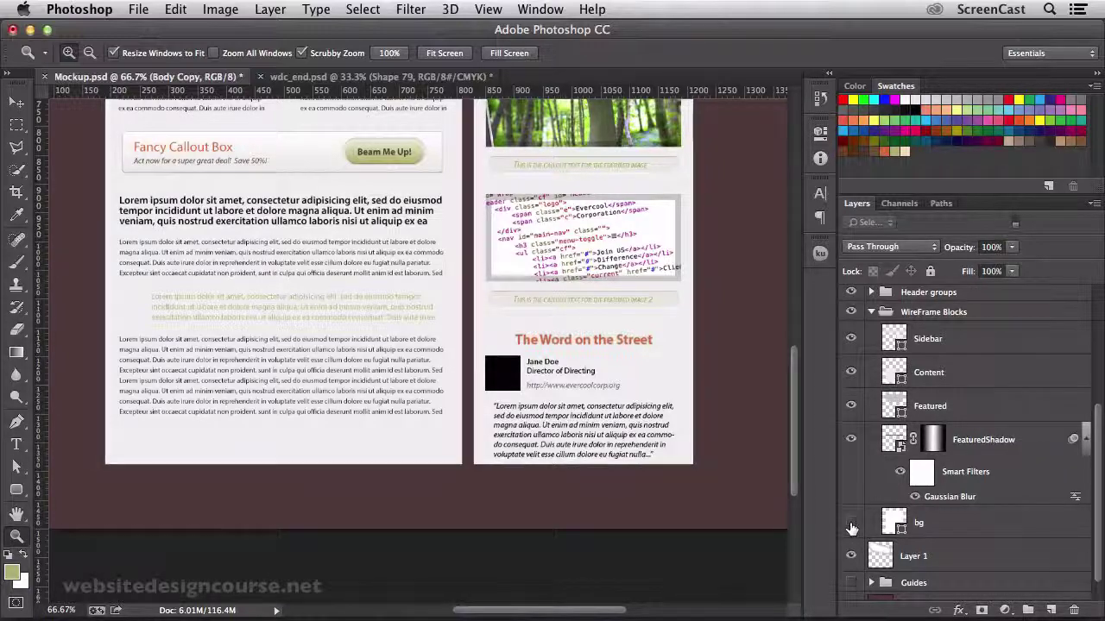
click(852, 525)
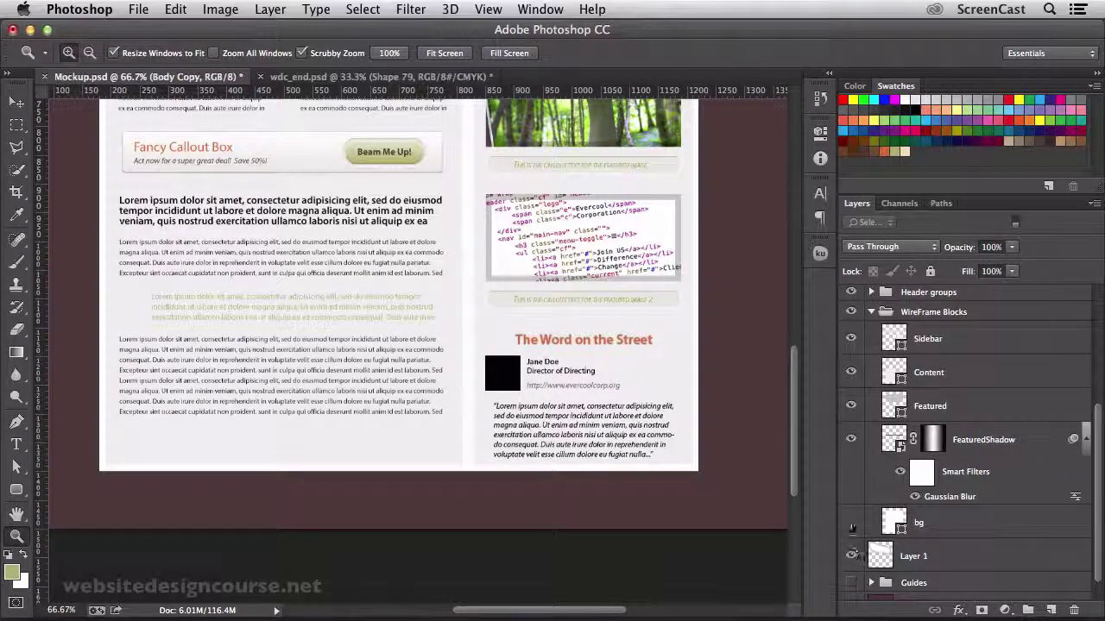
click(852, 525)
scroll(505, 264, up, 5)
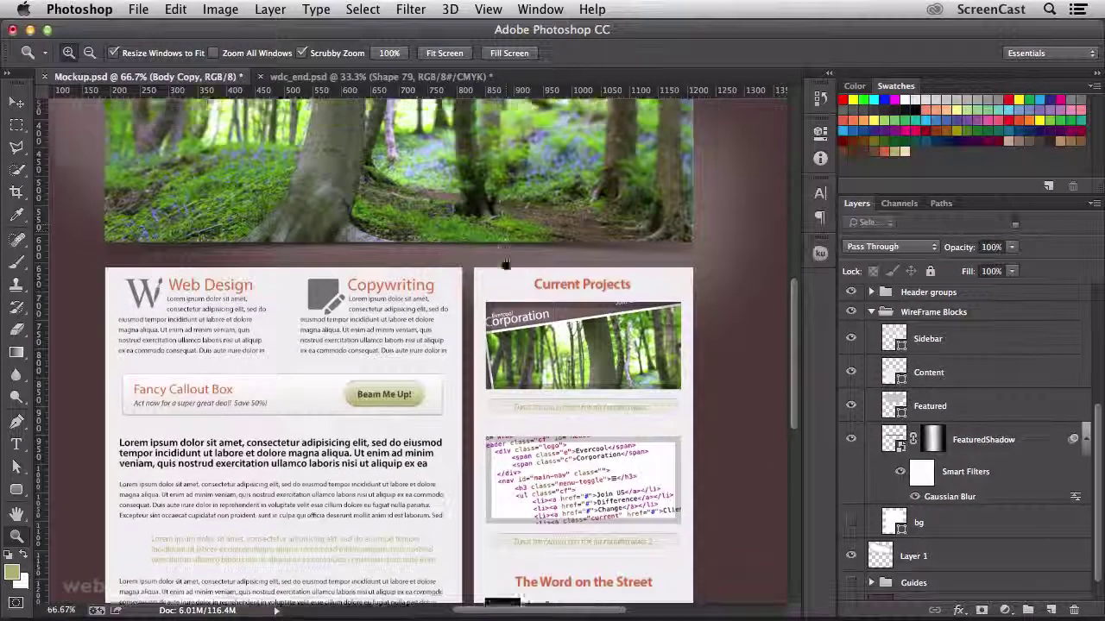
scroll(505, 264, up, 3)
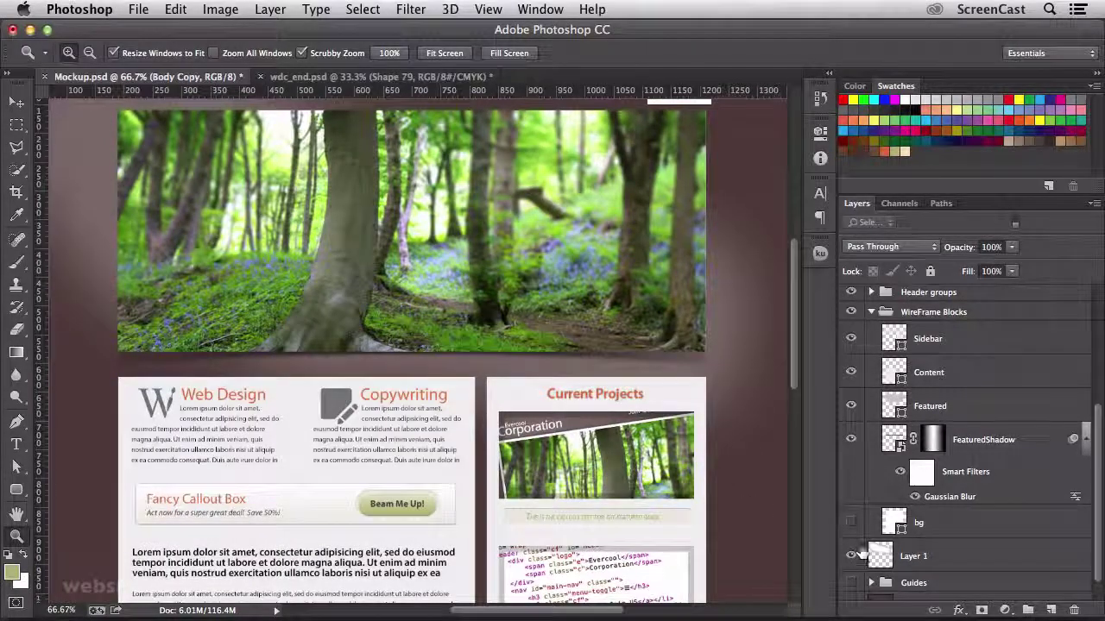
click(851, 523)
- Show the bg layer and add a drop shadow with 0 px distance, 10 px size and 55% opacity
click(961, 533)
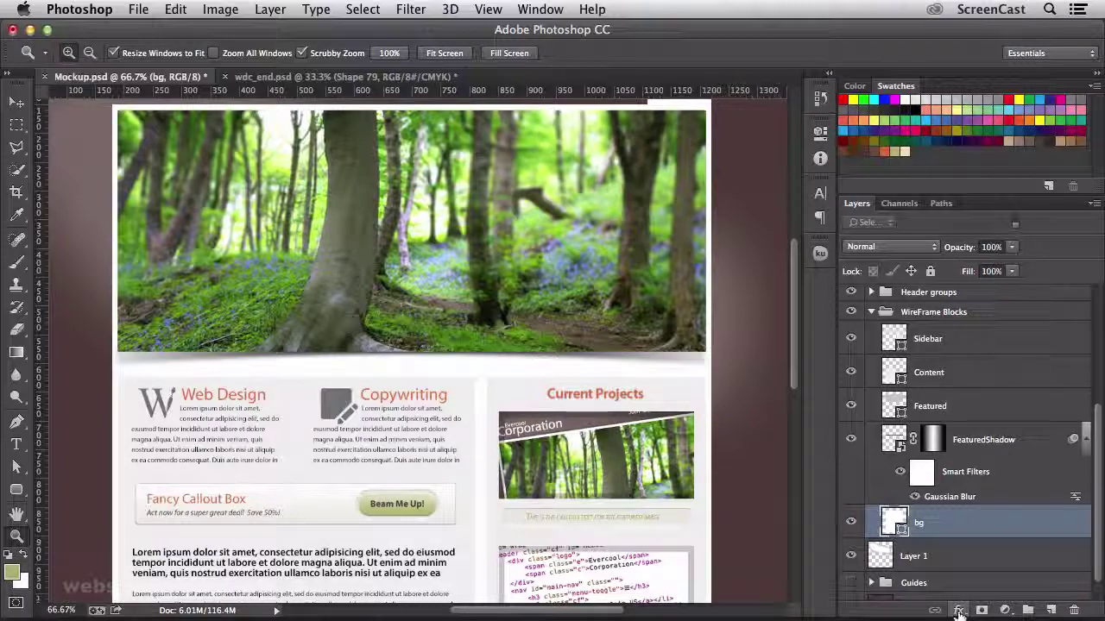
click(958, 610)
click(975, 579)
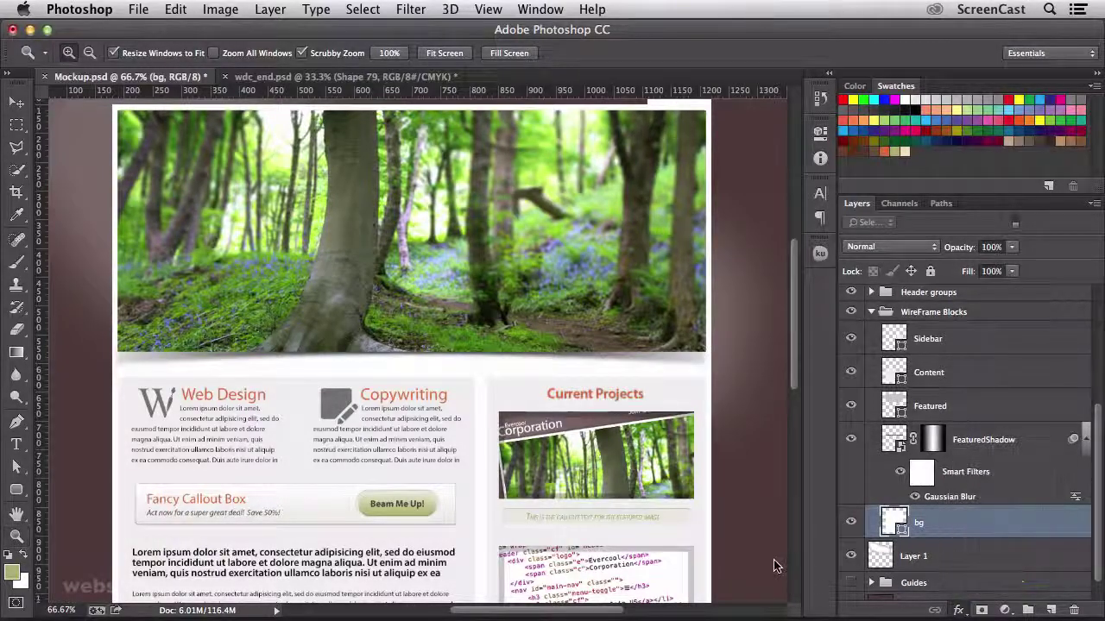
drag(531, 164, 619, 164)
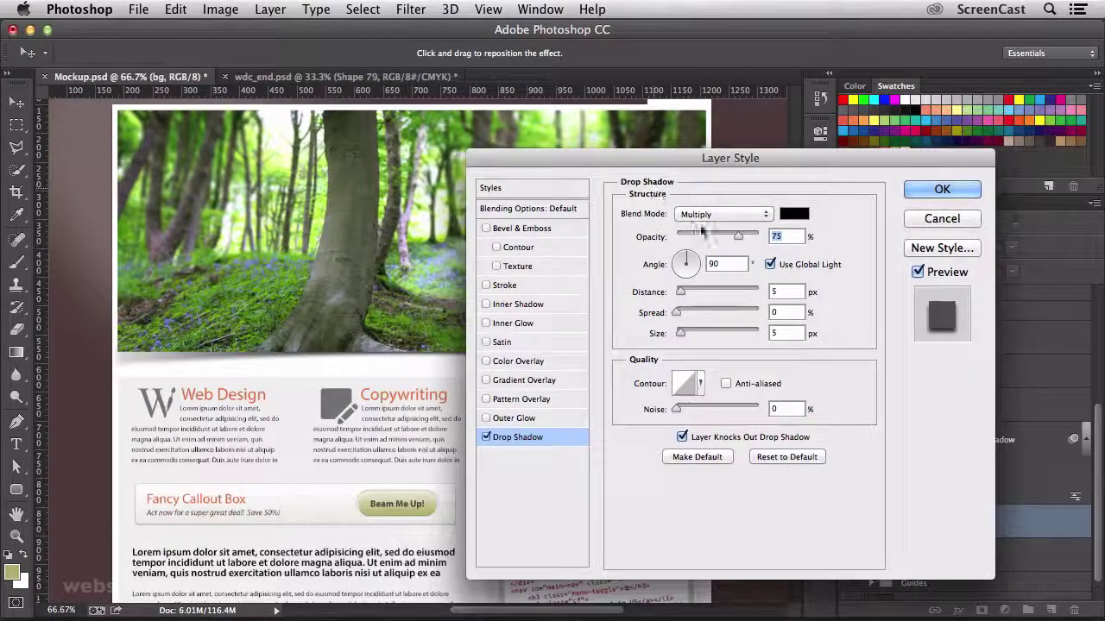
drag(681, 294, 643, 296)
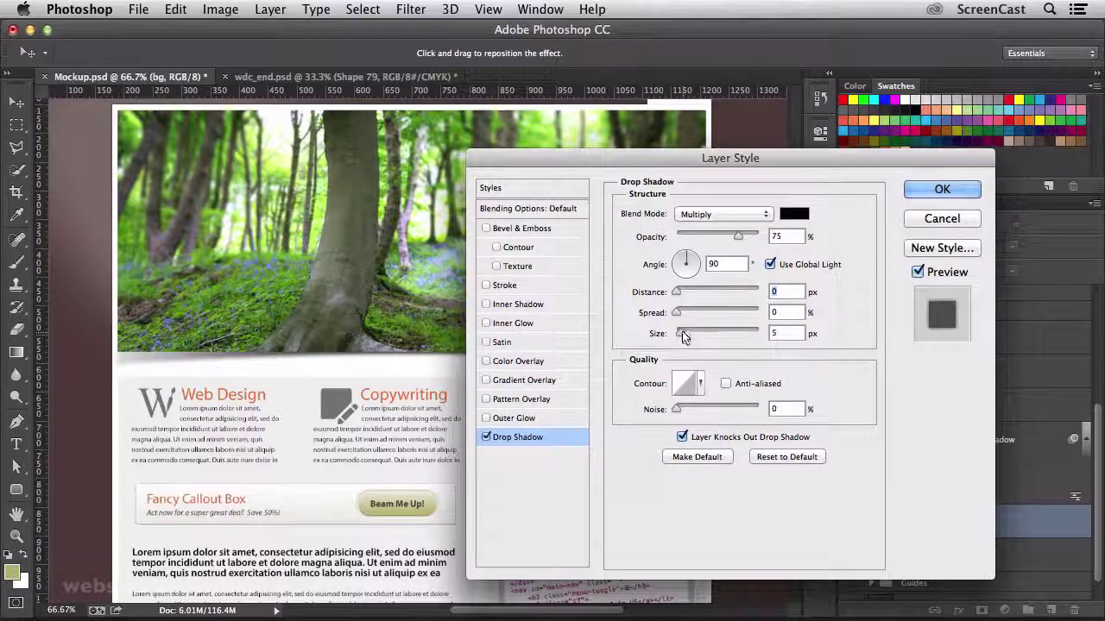
drag(682, 336, 685, 335)
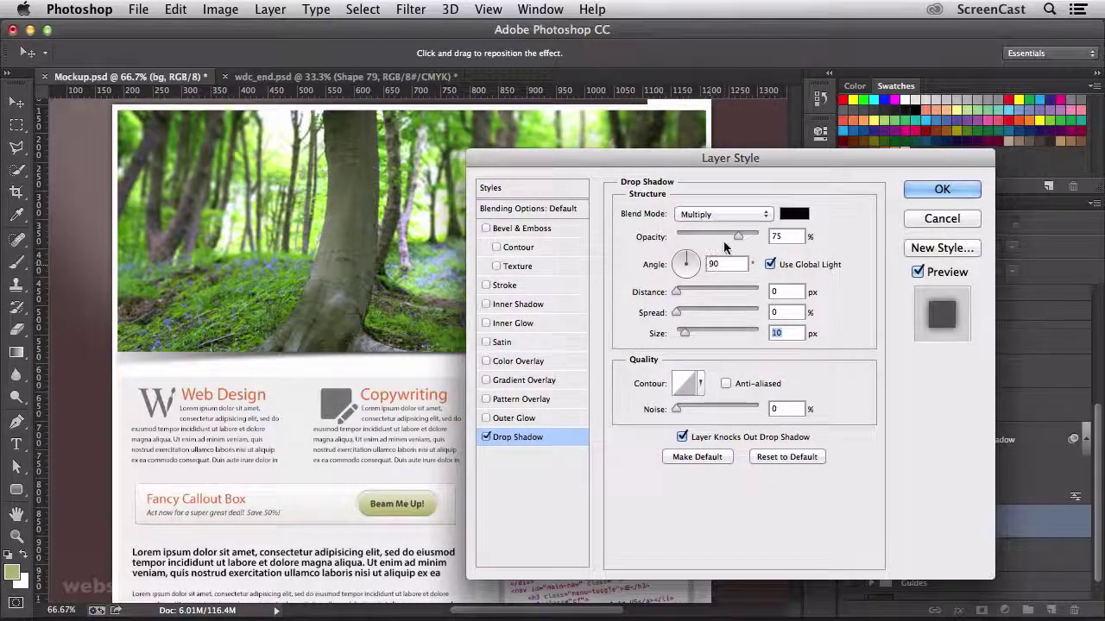
click(729, 239)
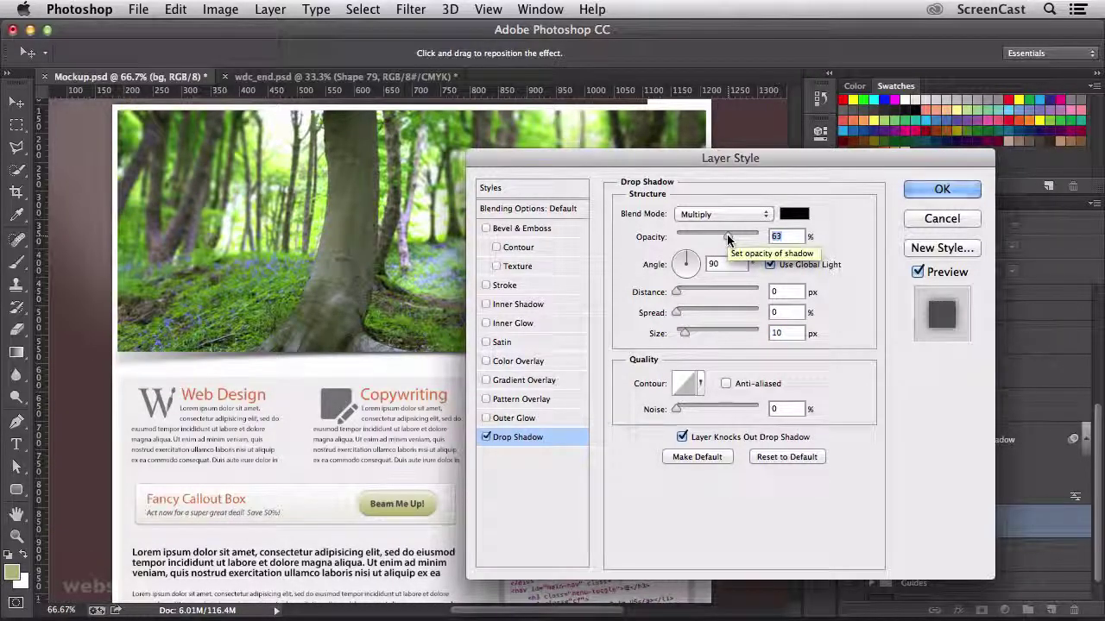
drag(728, 239, 724, 240)
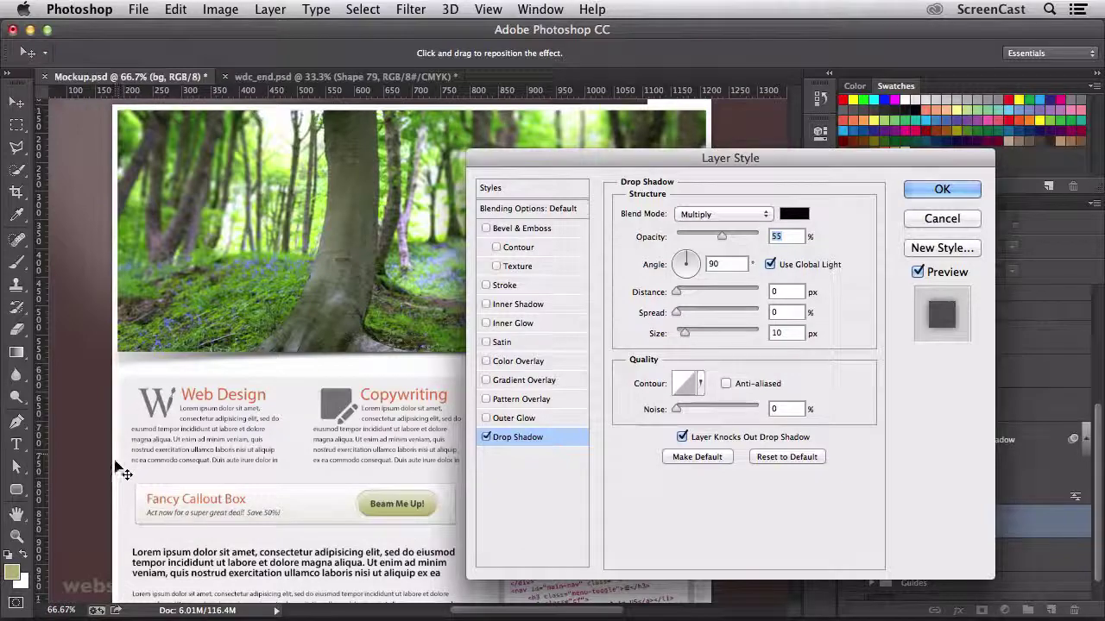
- Examine the drop shadow along the page background's side and lower edges at 400% zoom, and apply the effect
key(super+equal)
key(super+equal)
key(super+equal)
key(super+equal)
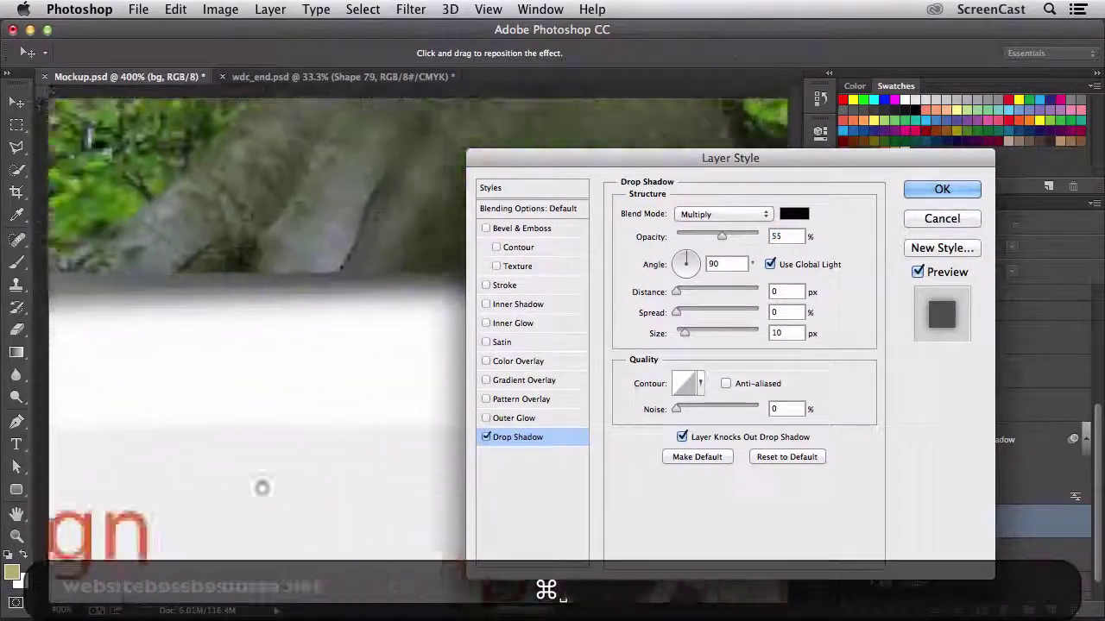
scroll(183, 505, down, 15)
scroll(207, 432, left, 5)
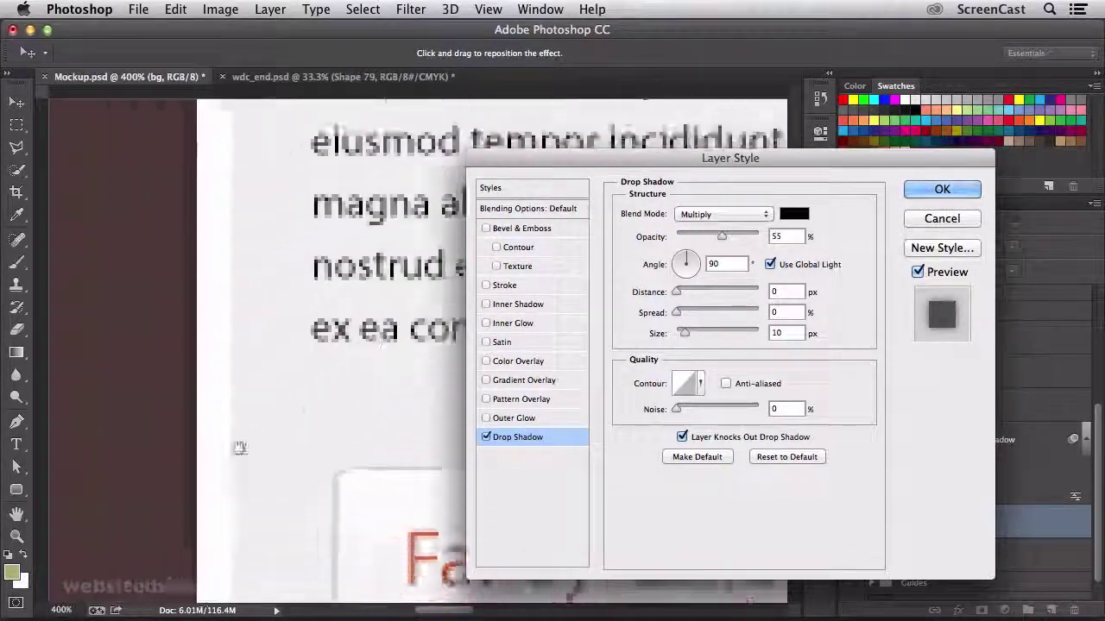
scroll(219, 366, down, 15)
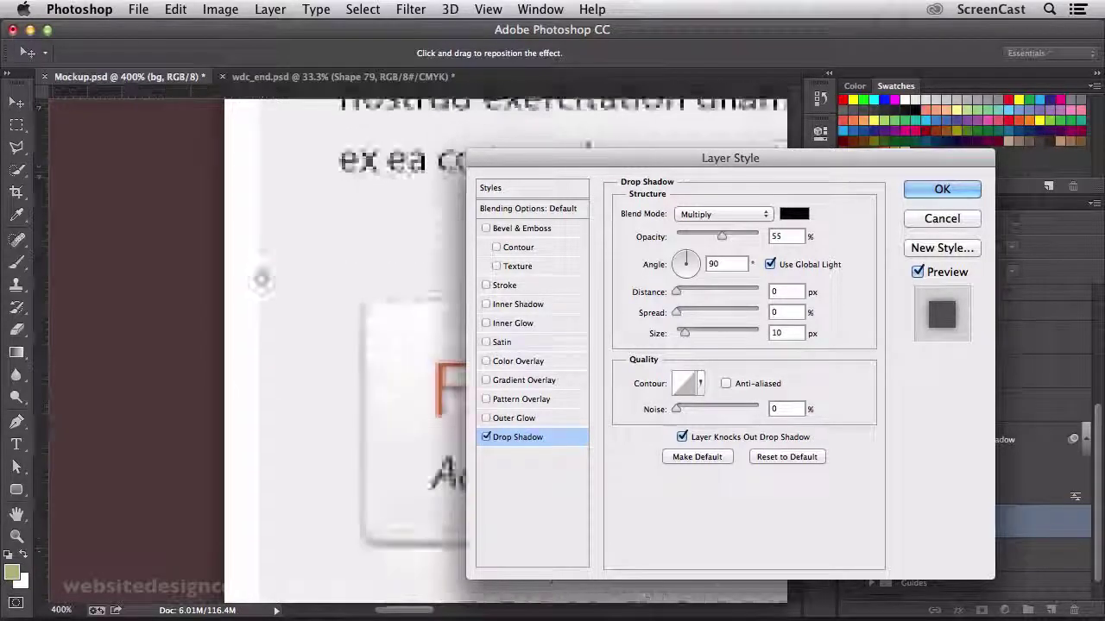
scroll(269, 273, down, 10)
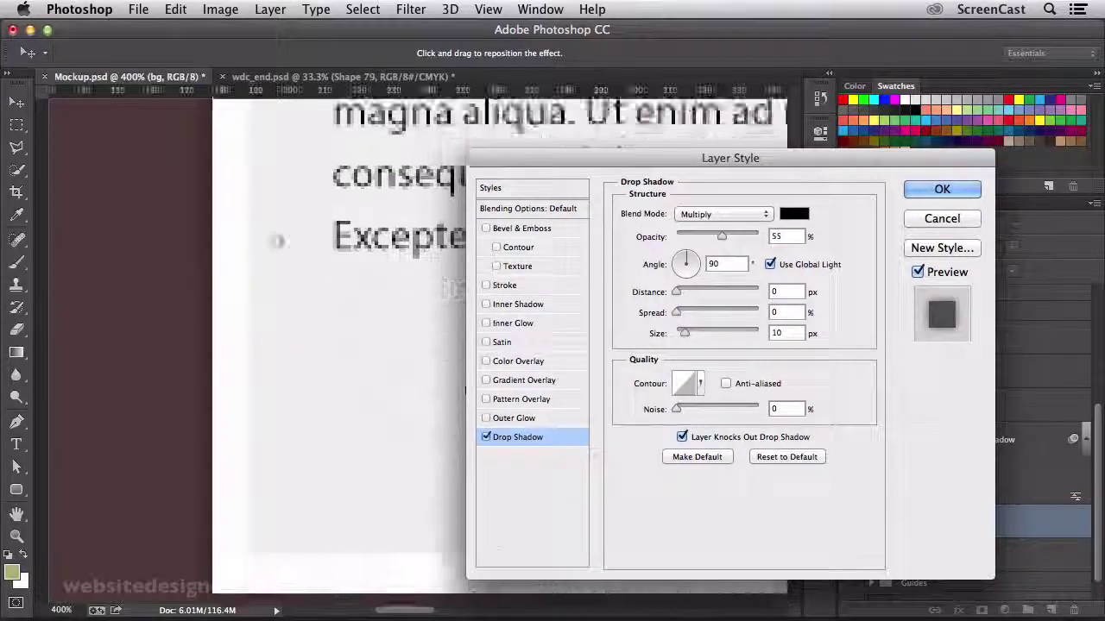
key(super+r)
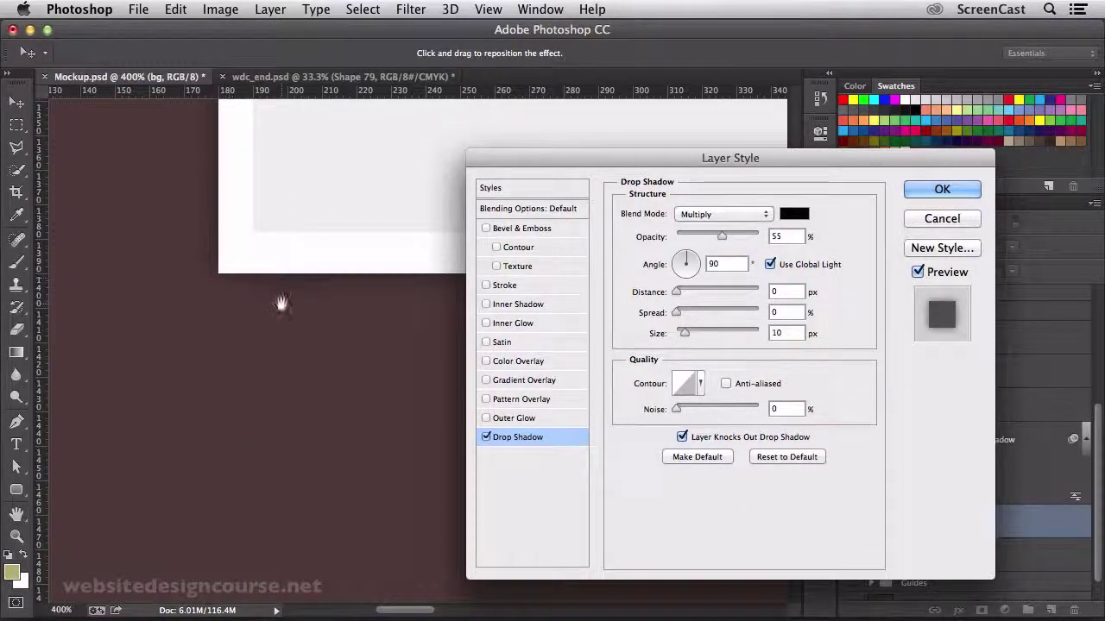
key(super+r)
scroll(281, 303, left, 5)
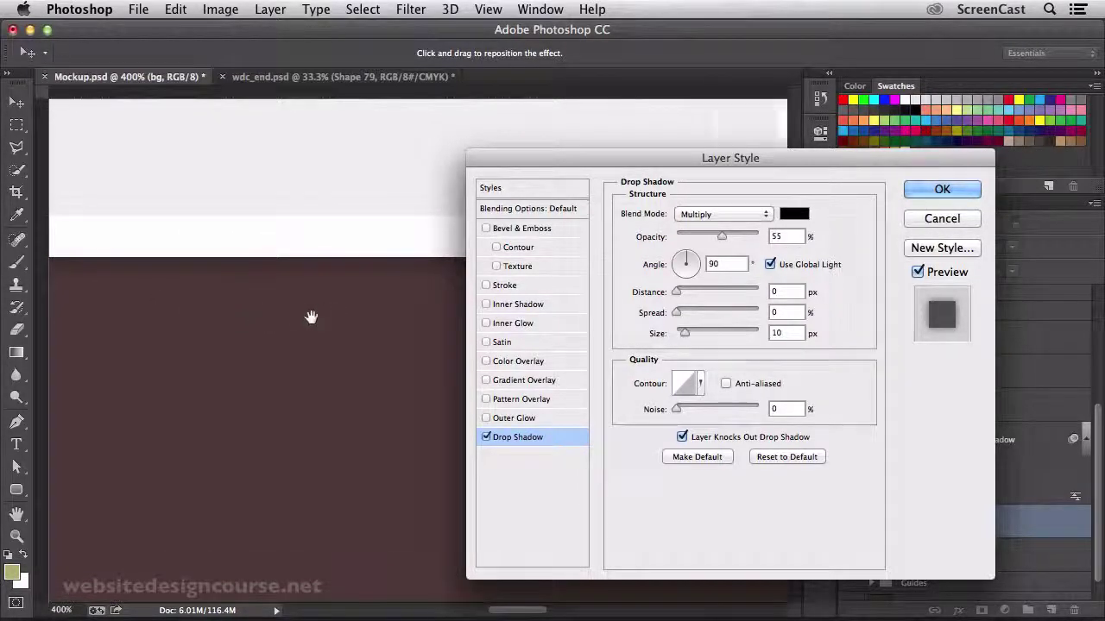
scroll(312, 317, right, 10)
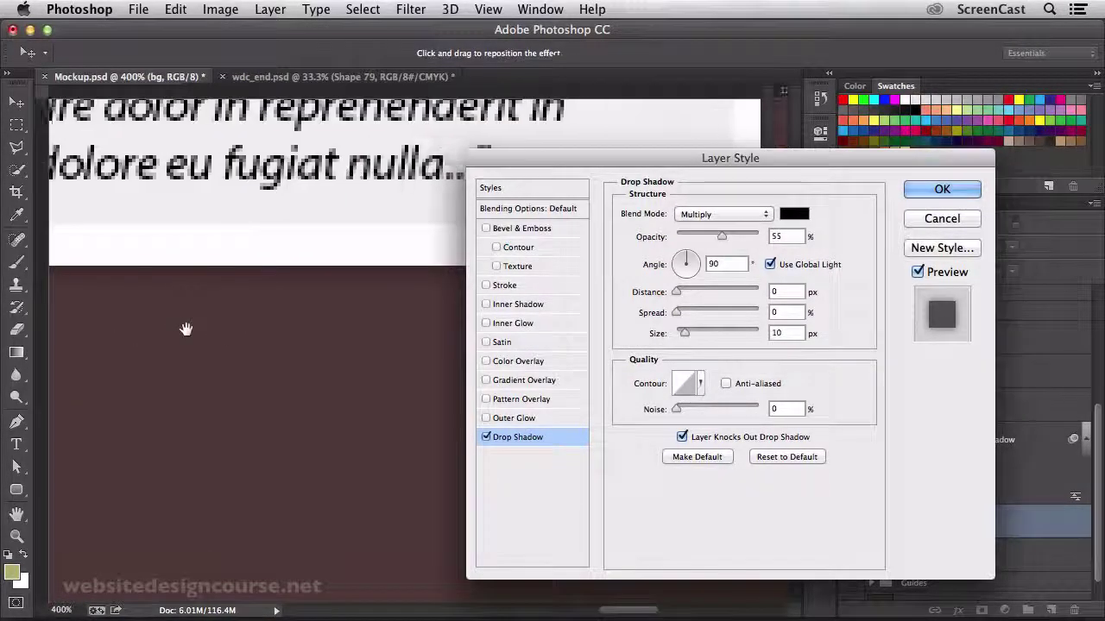
scroll(185, 328, right, 10)
key(super+r)
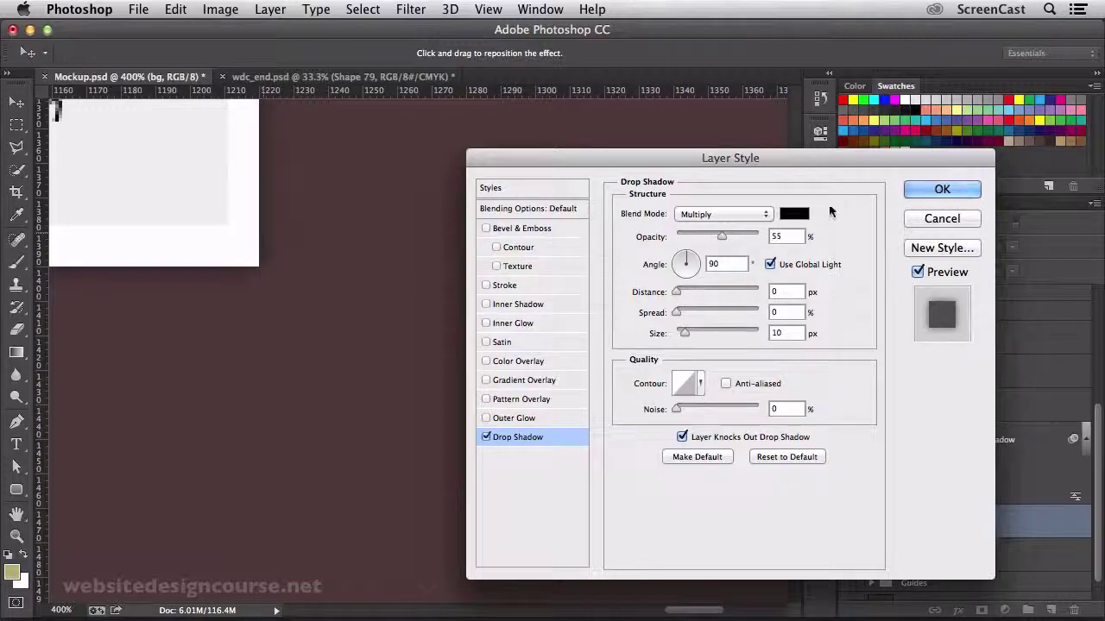
click(942, 189)
- Return to 66.67% zoom, widen the canvas area and switch to full-screen display of the mockup
double_click(16, 534)
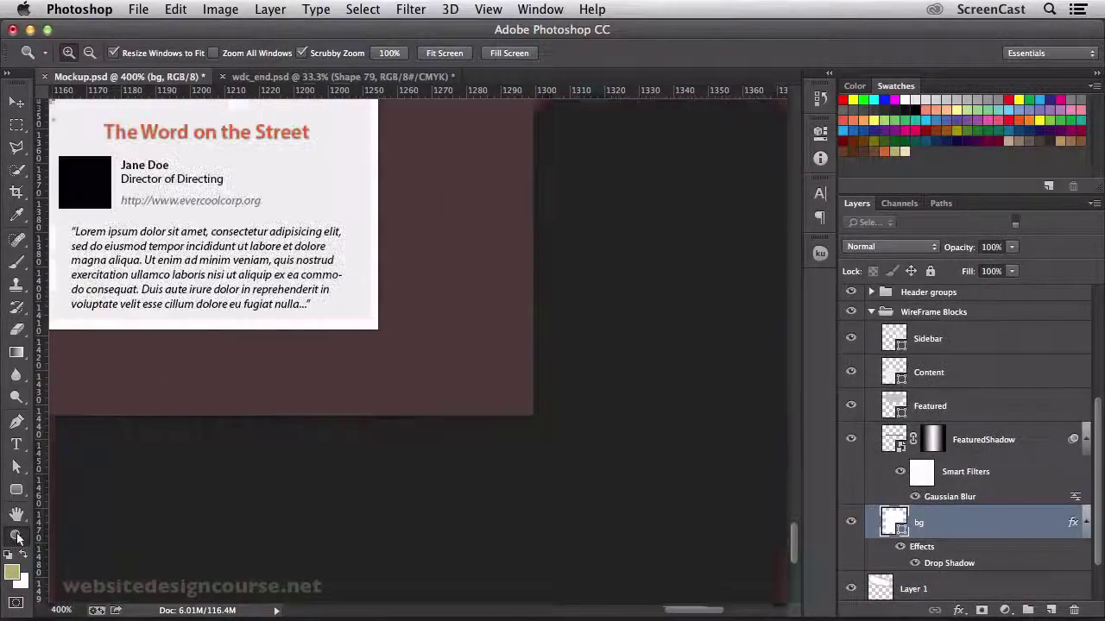
scroll(284, 394, left, 10)
scroll(283, 395, up, 5)
alt+click(377, 401)
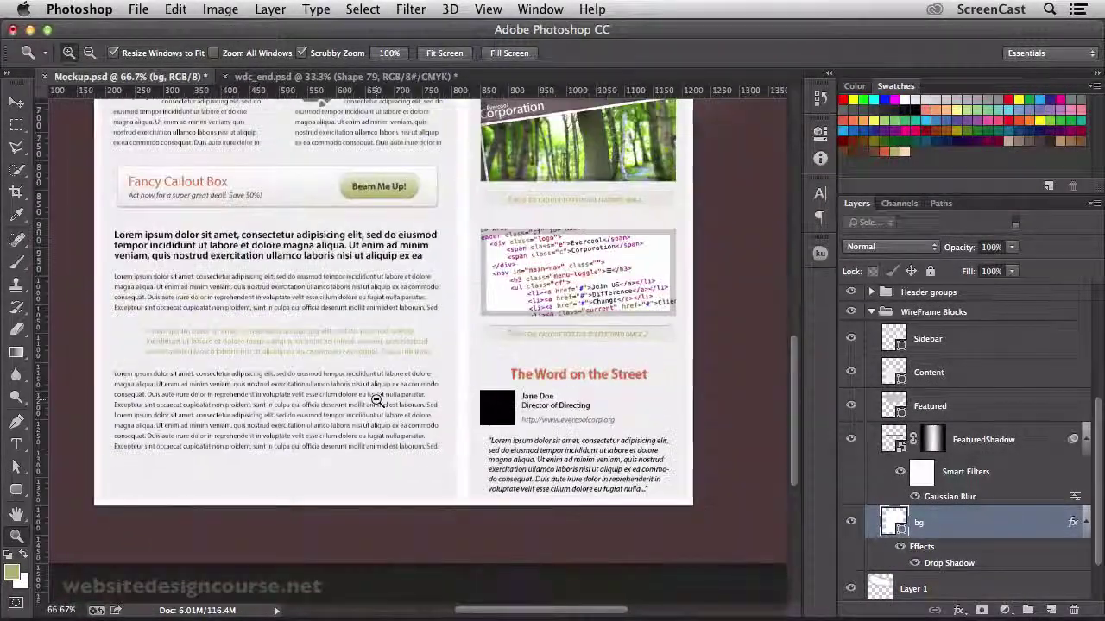
scroll(358, 311, up, 10)
key(super+r)
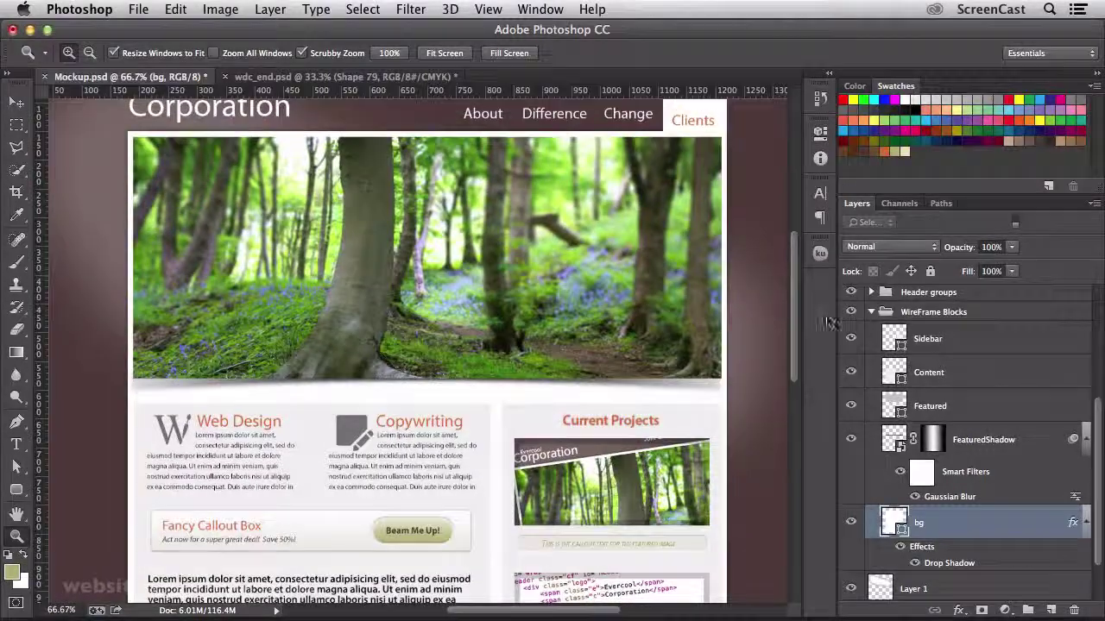
drag(835, 311, 918, 311)
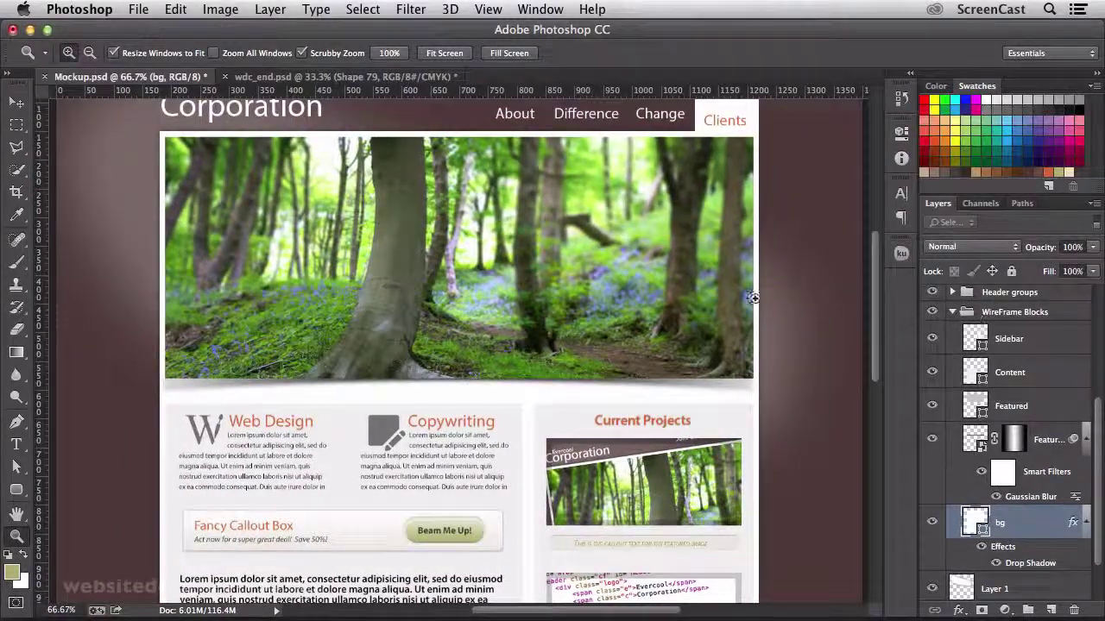
key(f)
key(f)
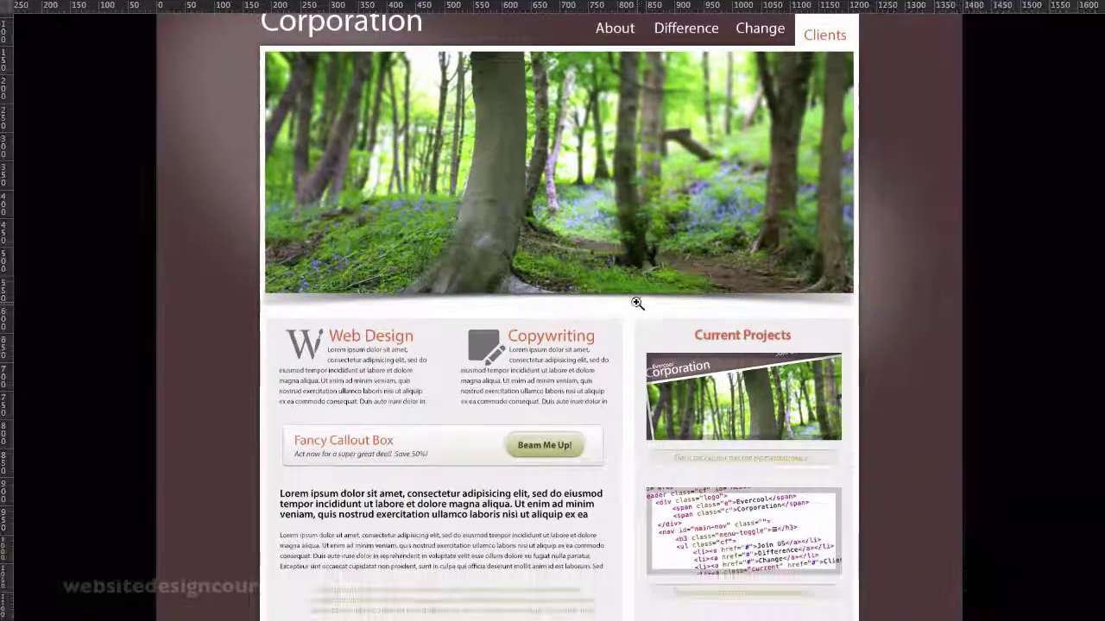
- Examine the mockup from header to footer, fitted to the screen and at 100% zoom, with the rulers hidden
scroll(633, 297, up, 3)
scroll(622, 267, up, 3)
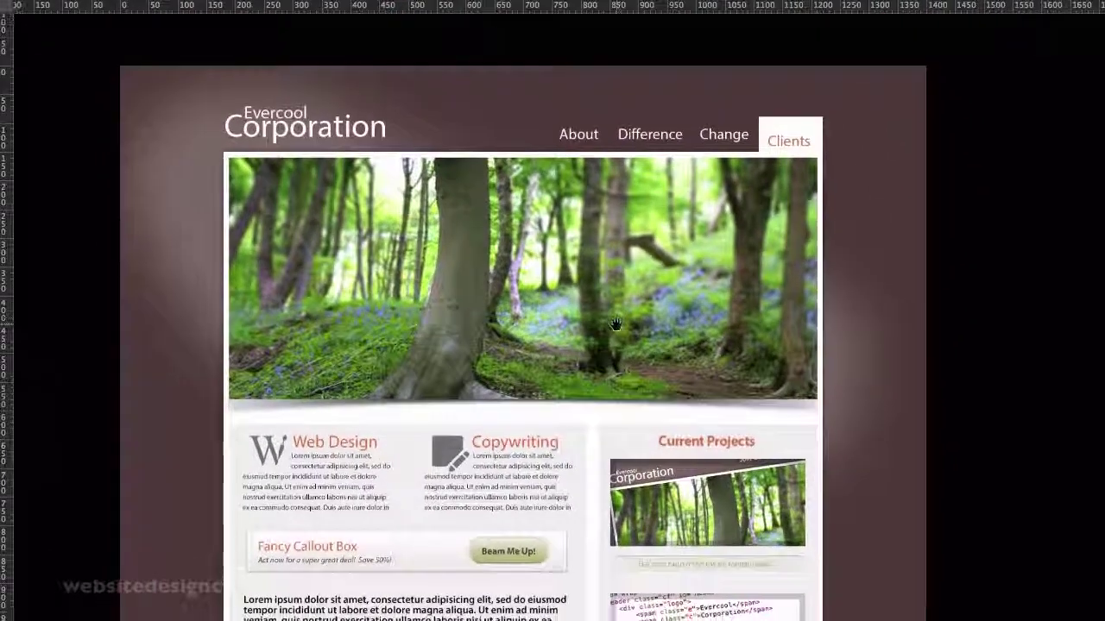
key(super+0)
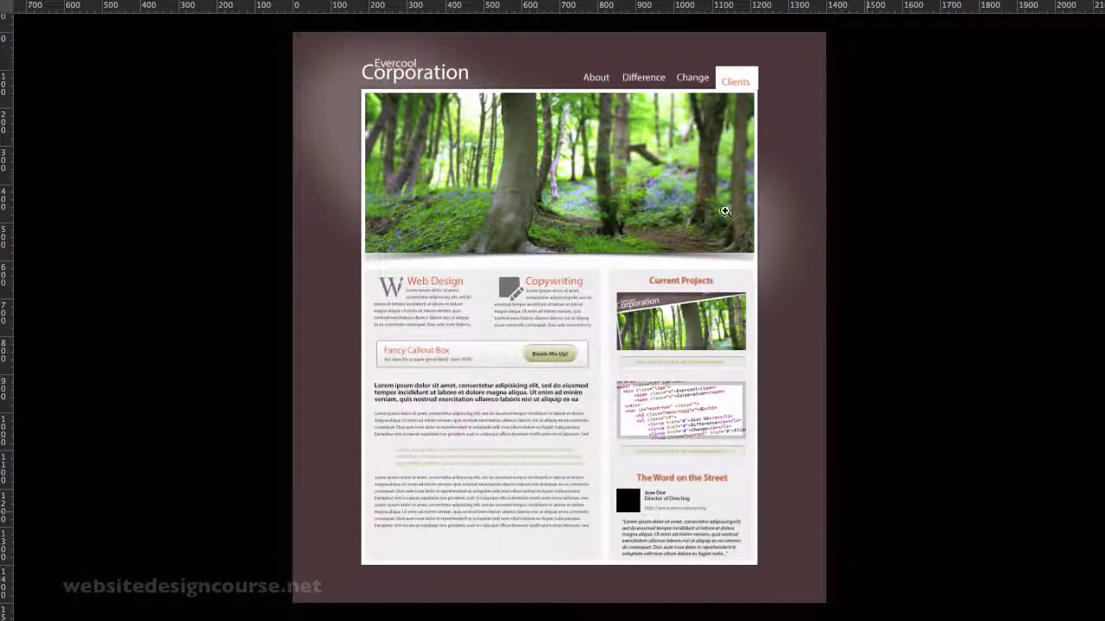
key(super+1)
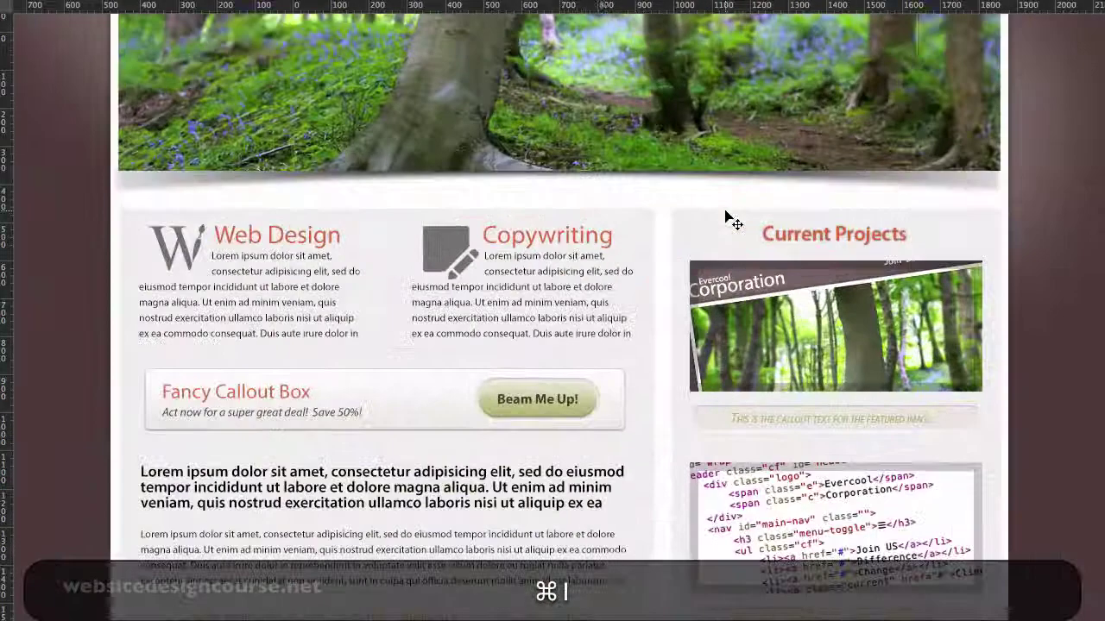
drag(650, 172, 646, 451)
key(super+r)
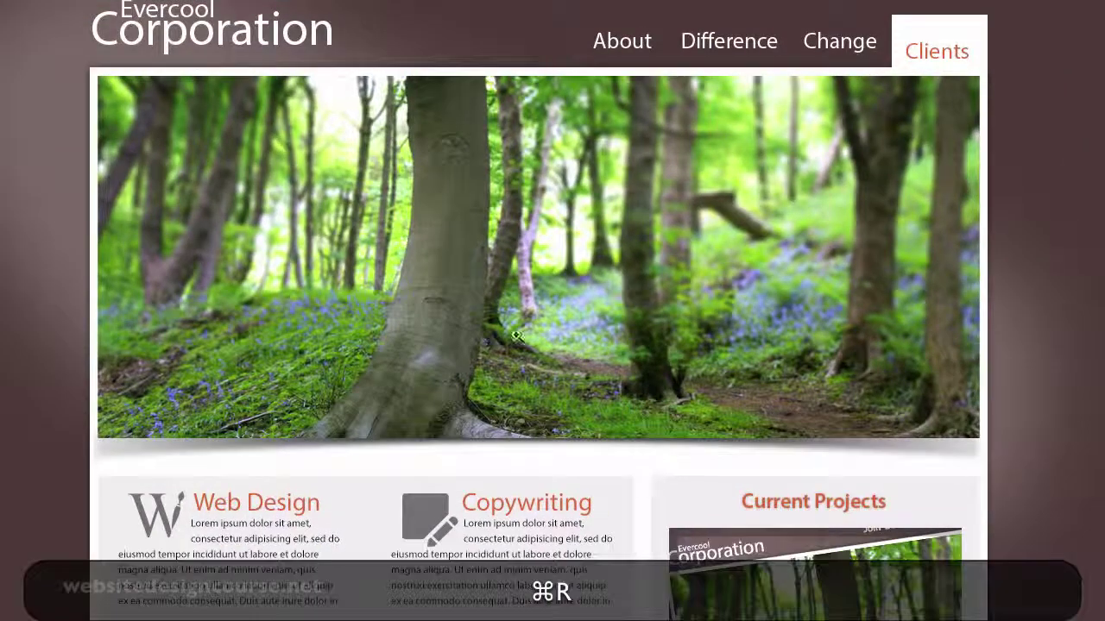
drag(781, 116, 782, 182)
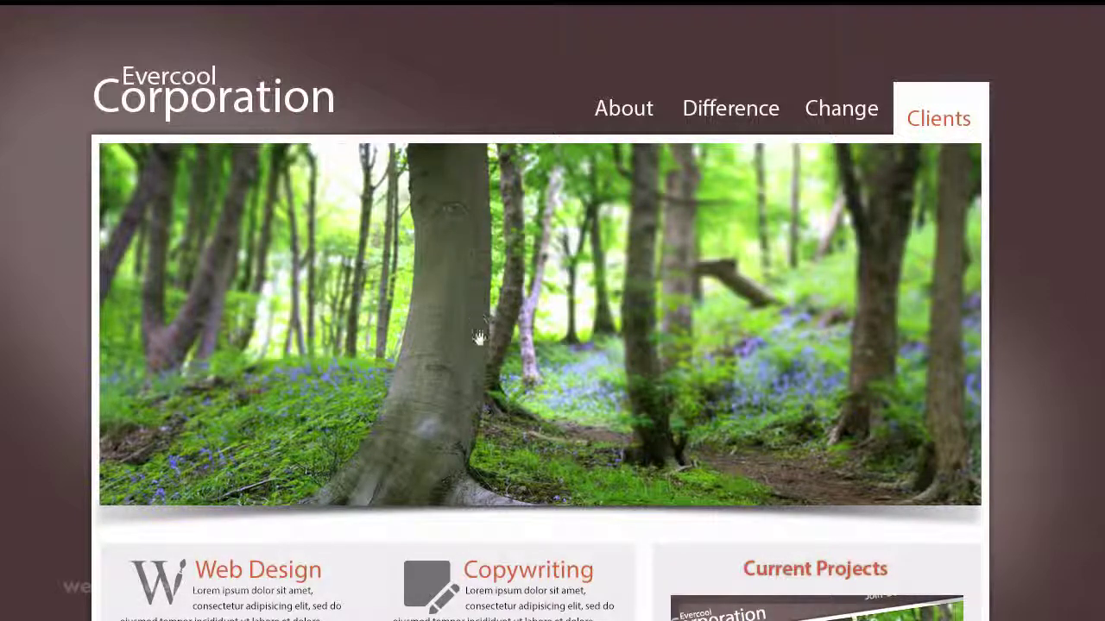
scroll(475, 374, down, 3)
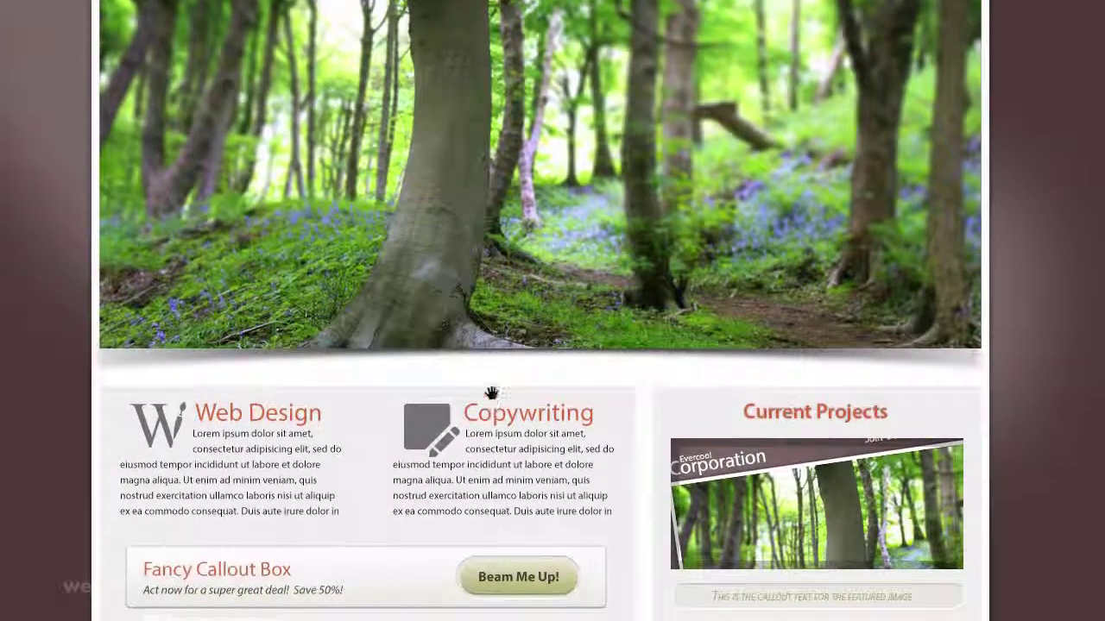
scroll(490, 393, down, 4)
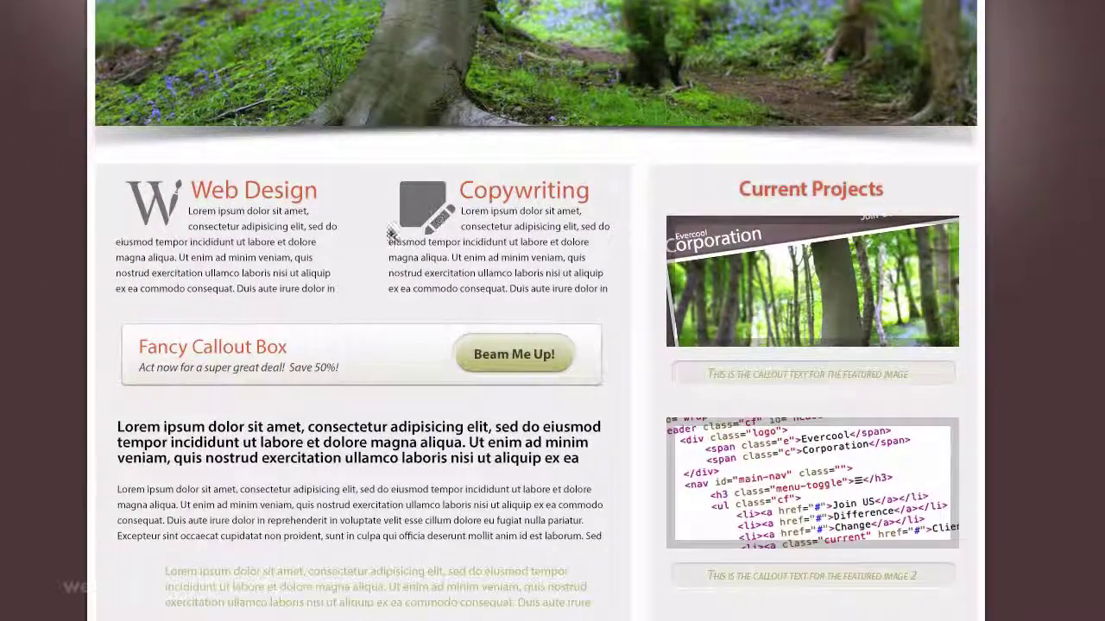
scroll(656, 328, down, 8)
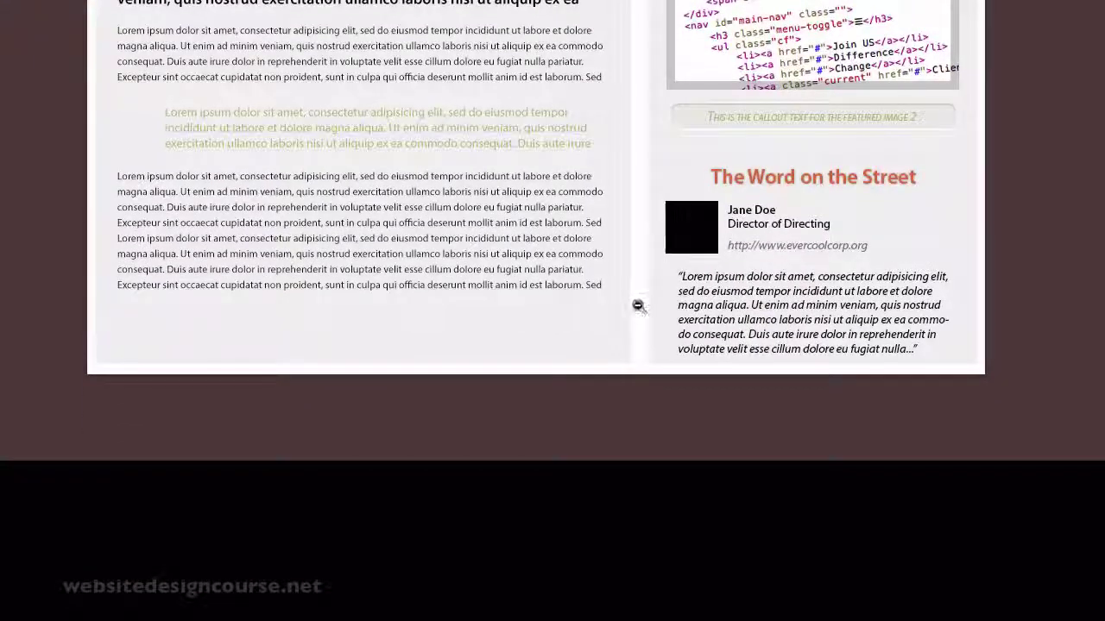
scroll(639, 307, down, 2)
drag(645, 257, 562, 524)
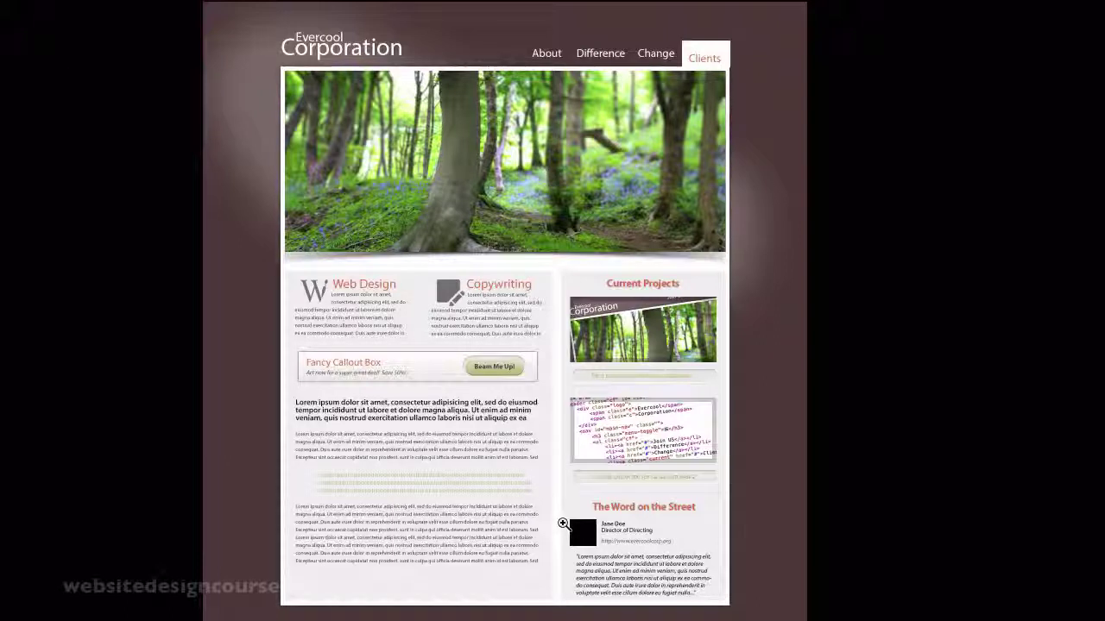